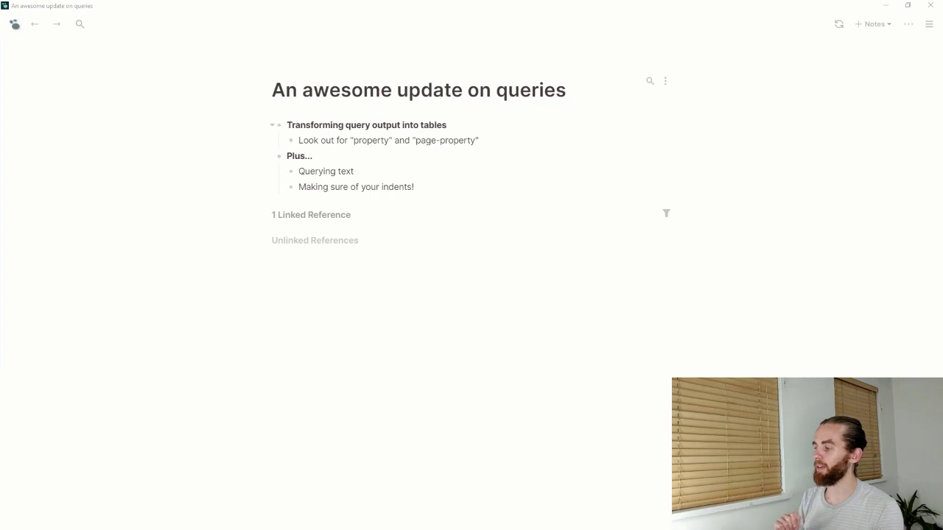
# Extend the "Plus..." heading so it reads "Plus an addendum to the previous video..."
pyautogui.click(331, 155)
pyautogui.write('an addendum to the previous video')
pyautogui.click(432, 266)
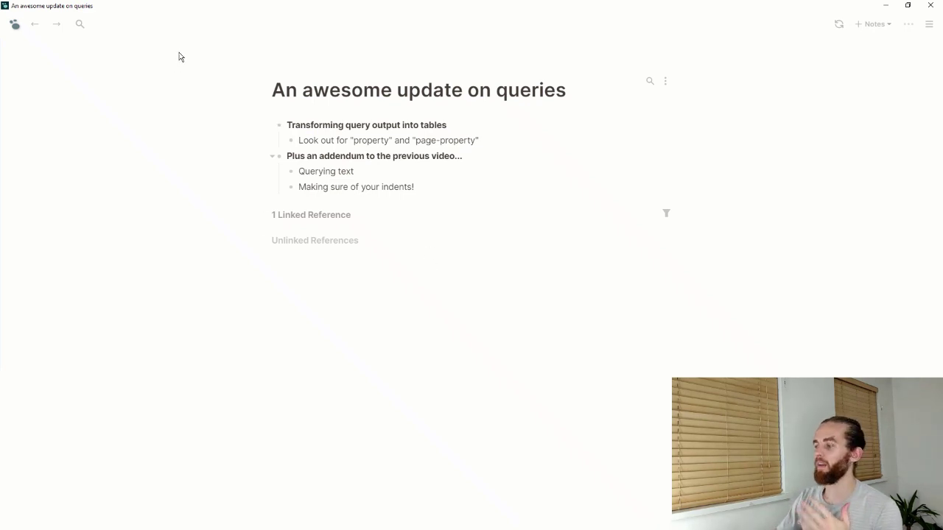
# Search for "quer" and open the queries page
pyautogui.hotkey('ctrl', 'k')
pyautogui.write('quer')
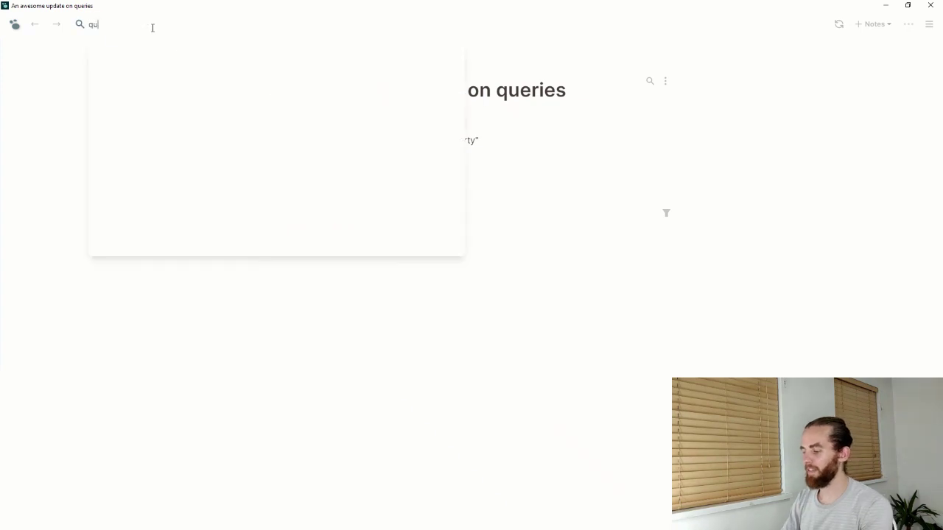
pyautogui.click(169, 82)
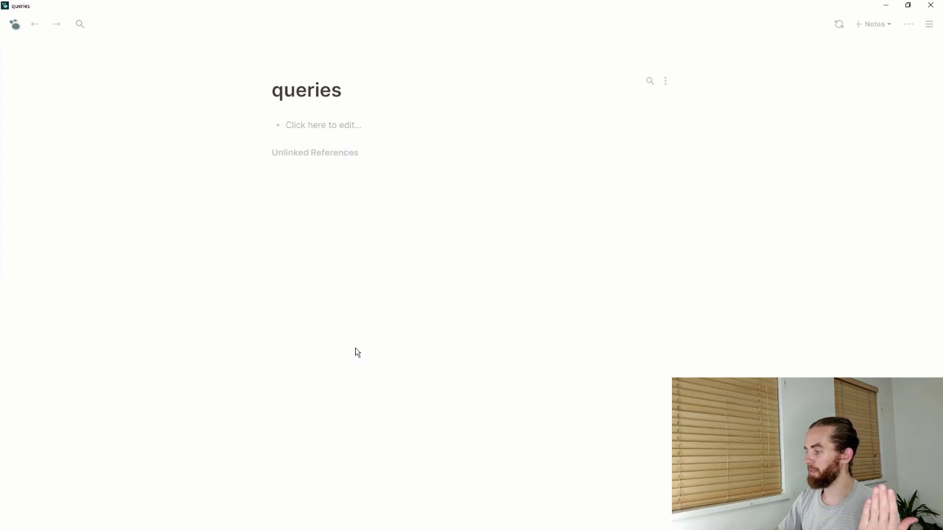
# Insert a query for the [[tutorials]] page in the empty first block
pyautogui.click(310, 123)
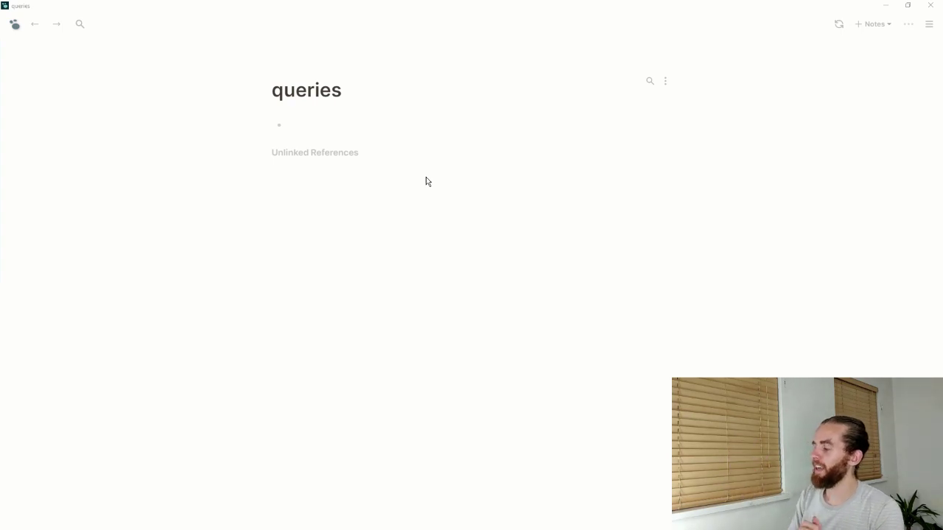
pyautogui.click(365, 127)
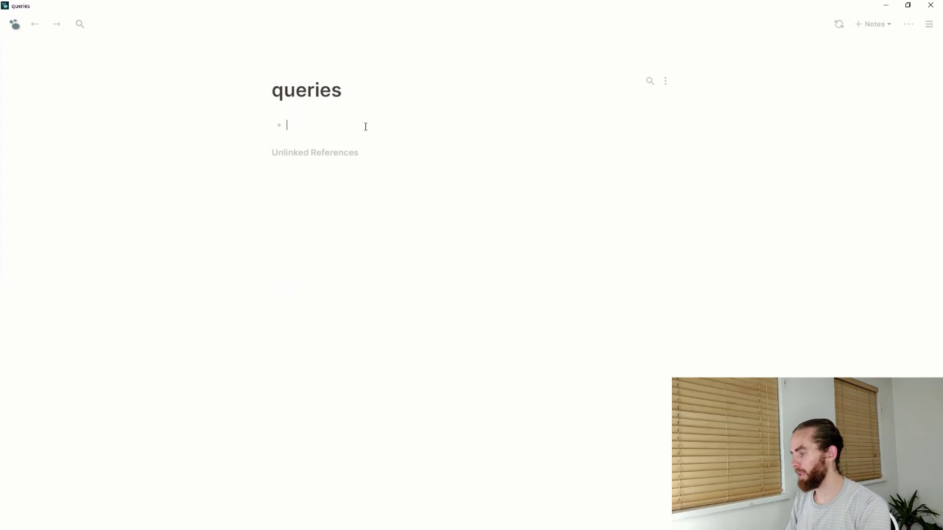
pyautogui.write('/')
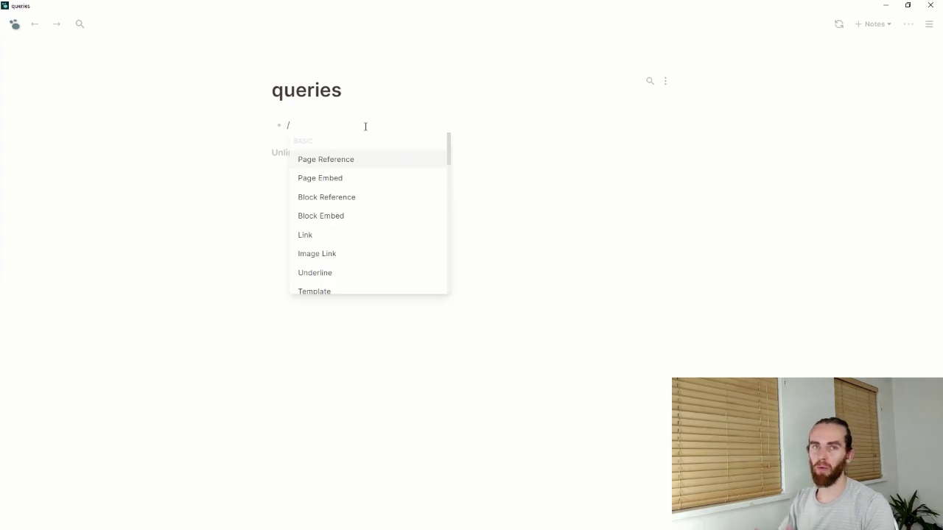
pyautogui.write('query')
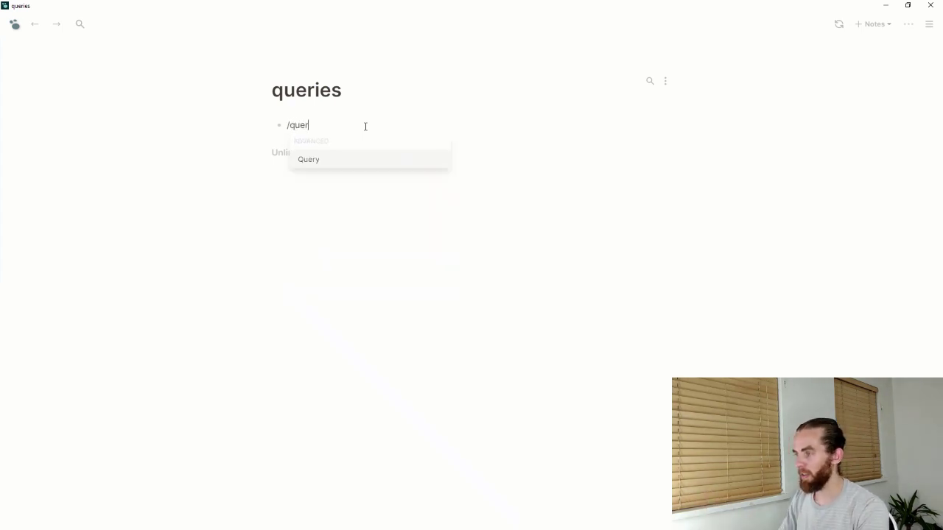
pyautogui.click(326, 168)
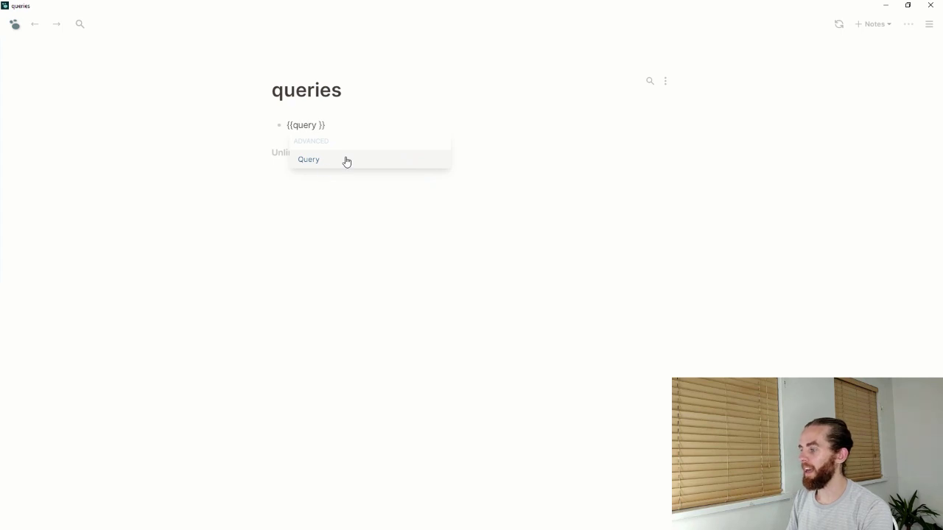
pyautogui.write('[[')
pyautogui.write('tutorial')
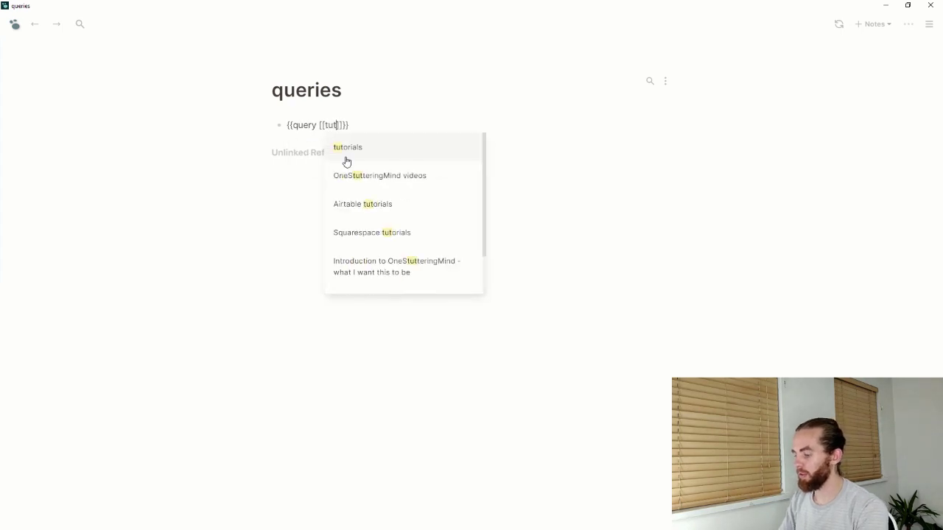
pyautogui.click(350, 157)
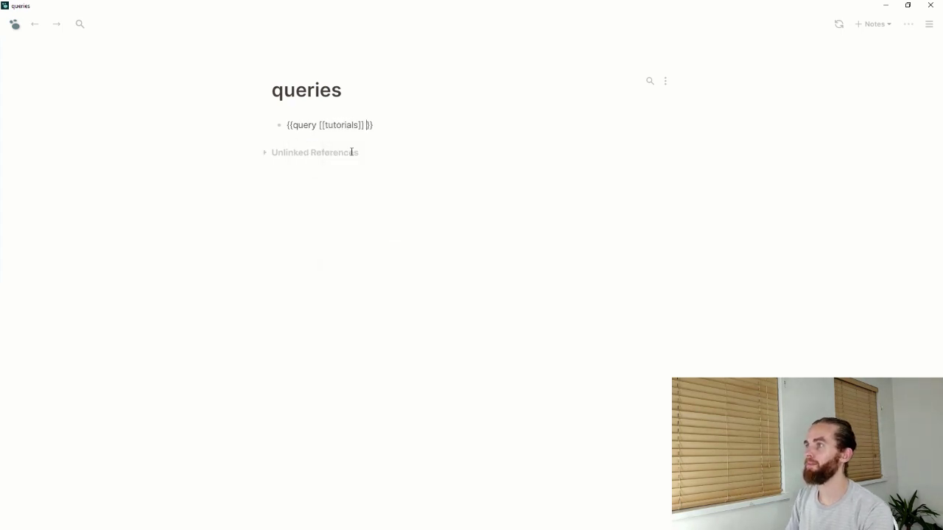
pyautogui.click(397, 174)
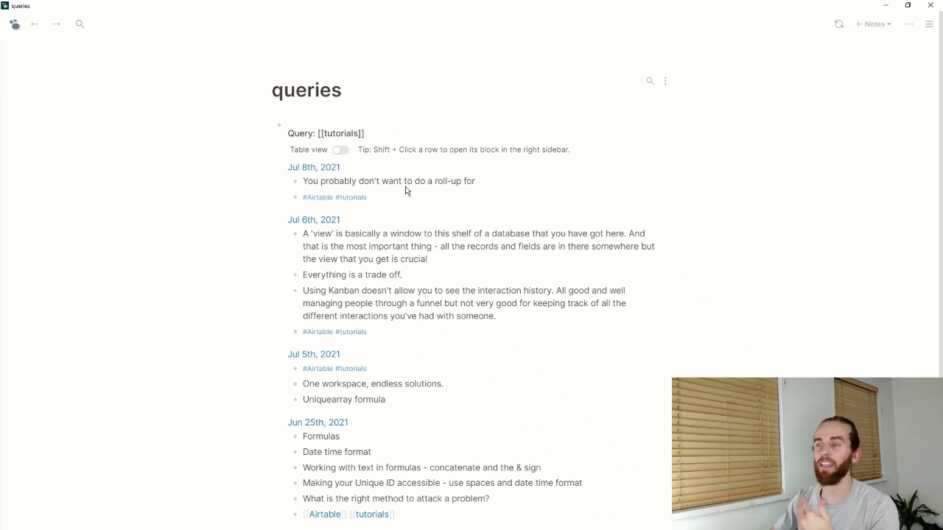
# Look through the tutorials query results and switch them to table view
pyautogui.scroll(-1, 407, 183)
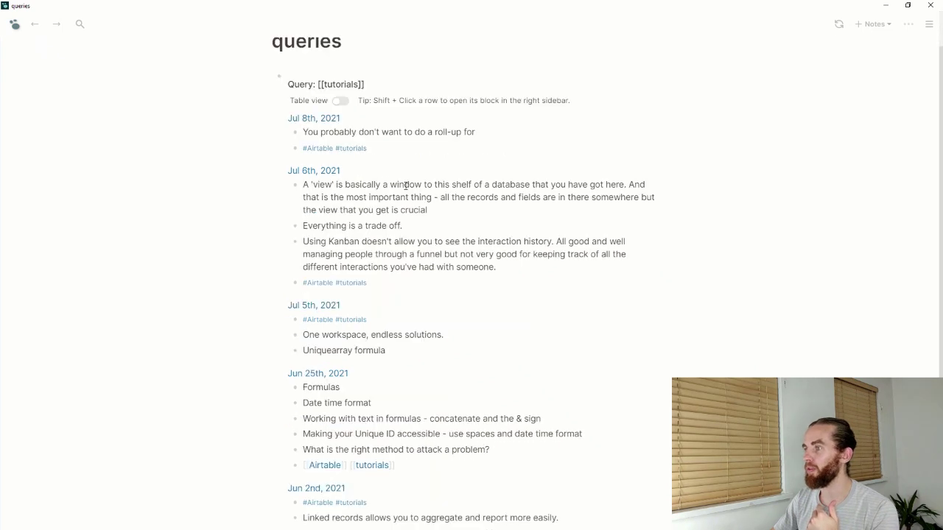
pyautogui.scroll(-1, 405, 185)
pyautogui.scroll(-1, 404, 193)
pyautogui.scroll(3, 403, 196)
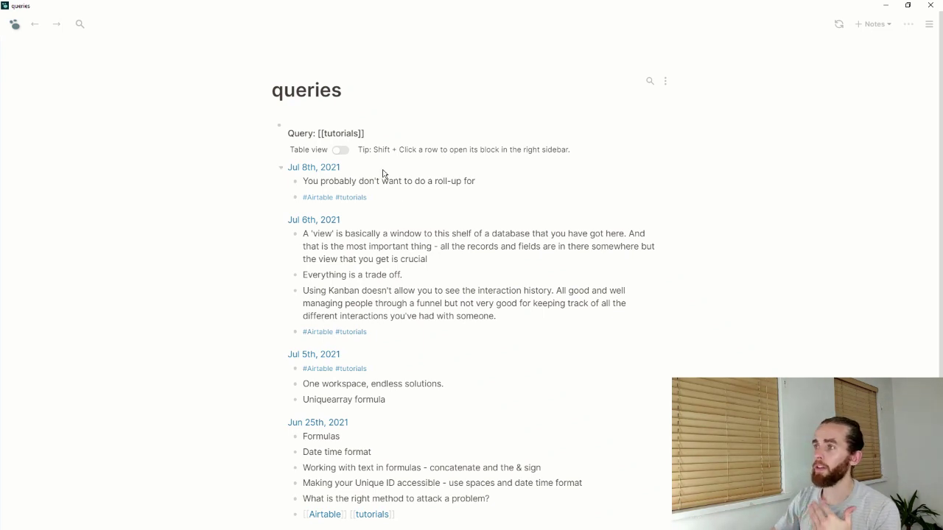
pyautogui.click(341, 155)
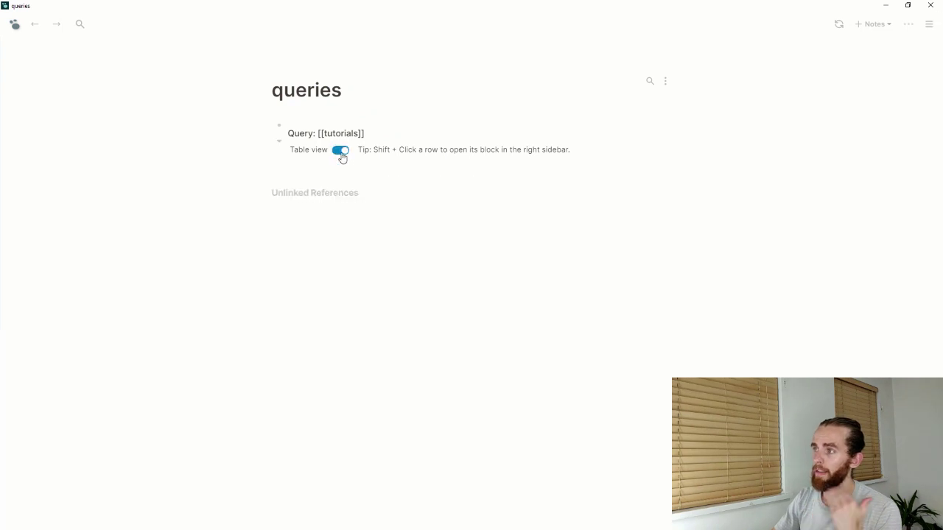
# Change the query's page reference to [[work]] and display its results
pyautogui.click(400, 139)
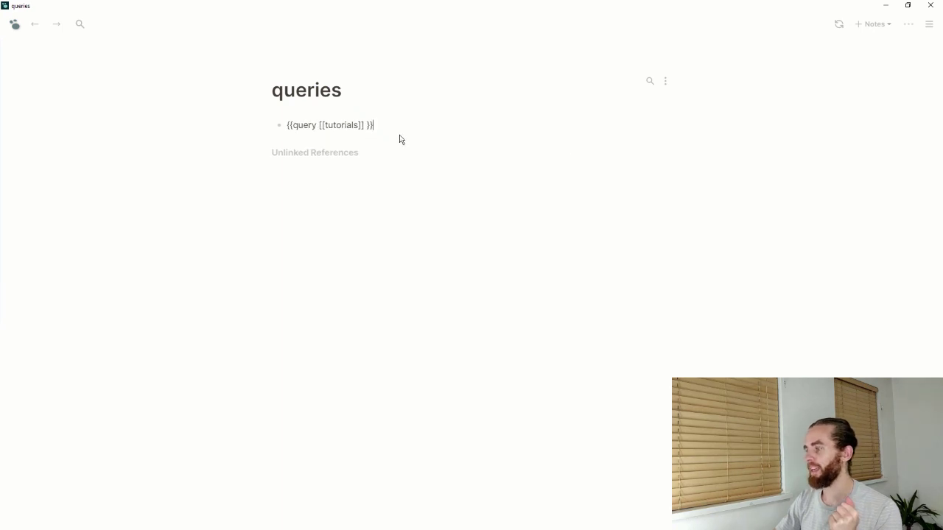
pyautogui.click(366, 123)
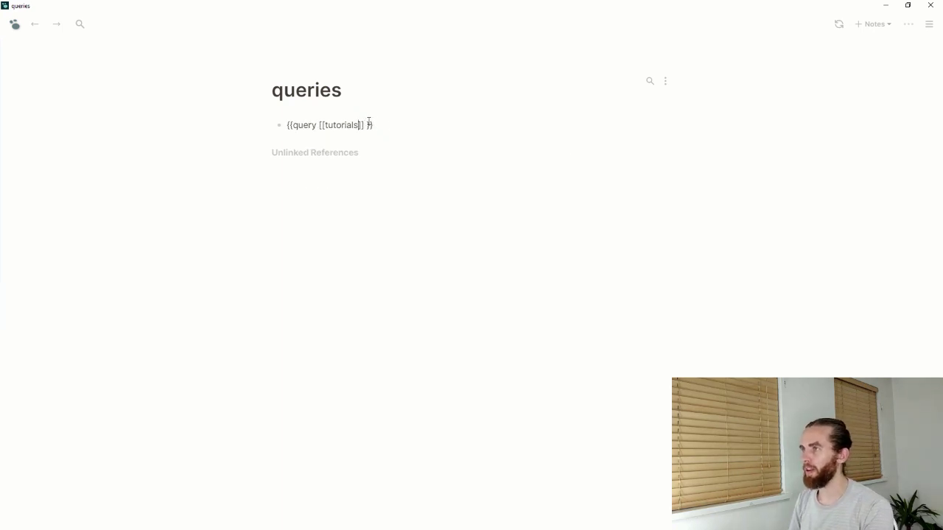
pyautogui.hotkey('ctrl', 'shift', 'Left')
pyautogui.write('work')
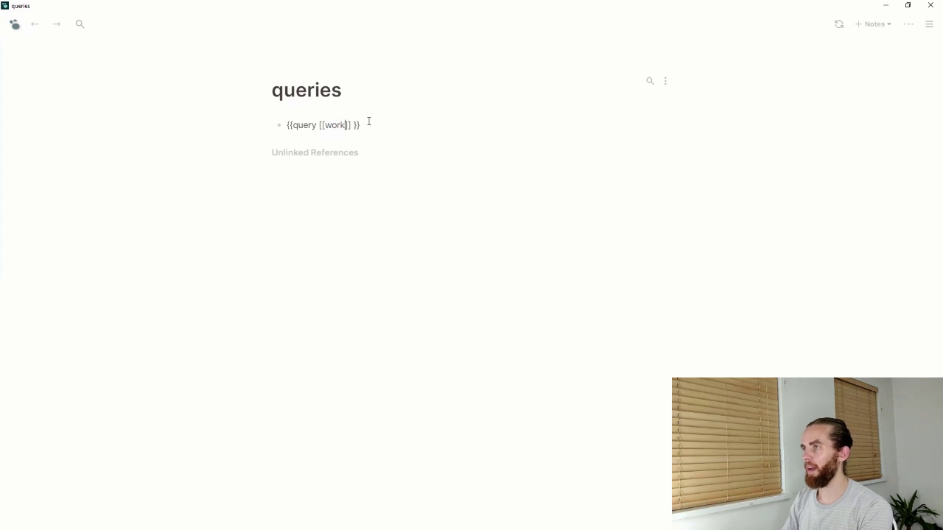
pyautogui.press('Escape')
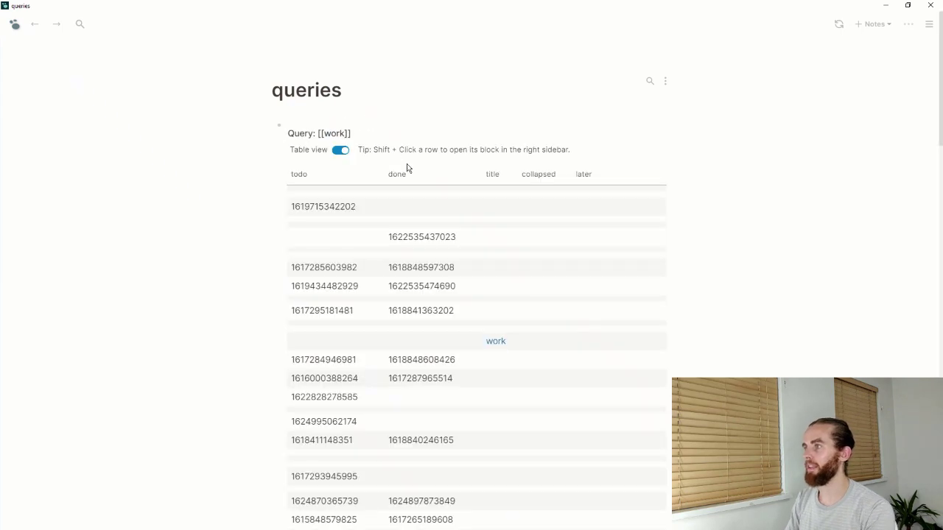
# Review the work results table, and set the query's page reference back to [[tutorials]]
pyautogui.scroll(-5, 414, 254)
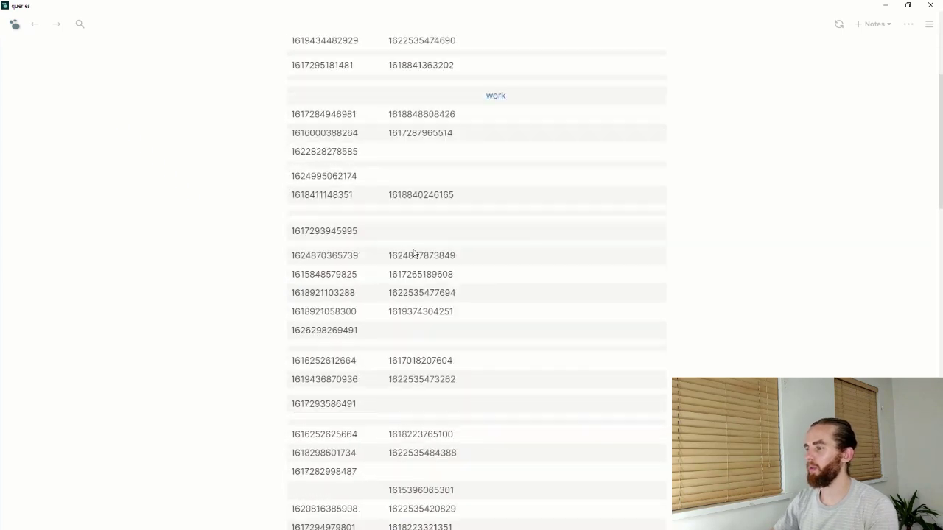
pyautogui.scroll(-4, 414, 255)
pyautogui.scroll(3, 411, 262)
pyautogui.scroll(6, 411, 261)
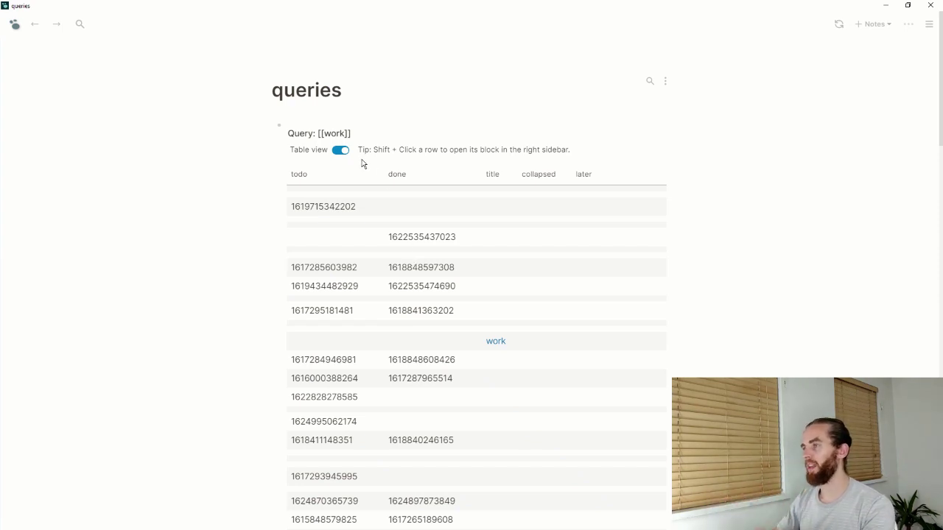
pyautogui.click(343, 133)
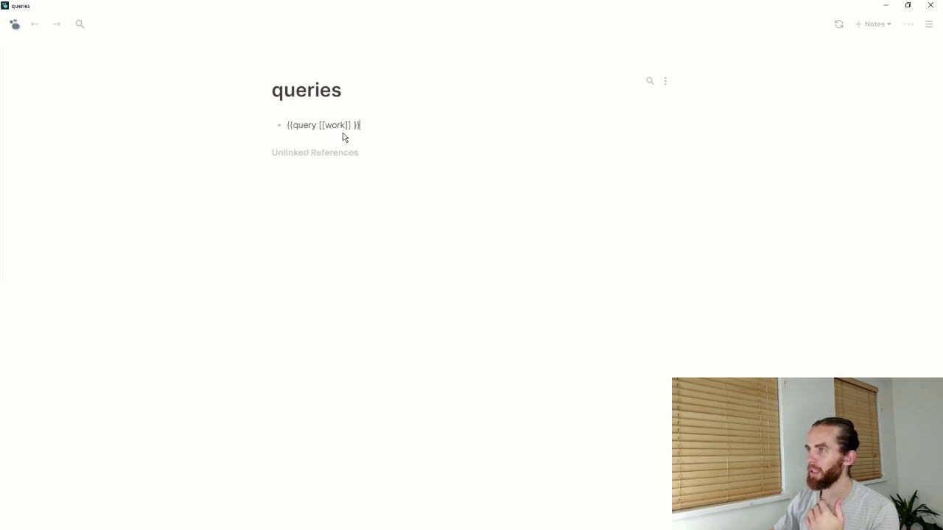
pyautogui.doubleClick(347, 125)
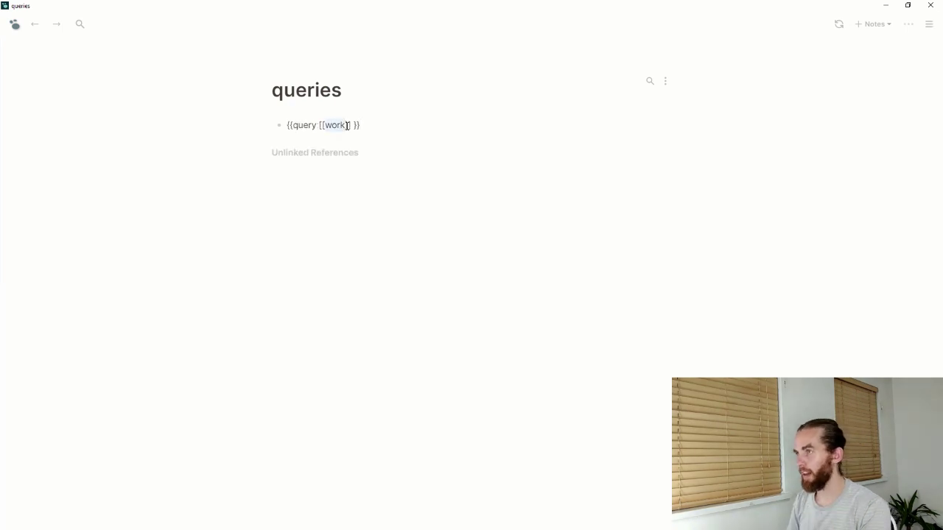
pyautogui.write('tutorials')
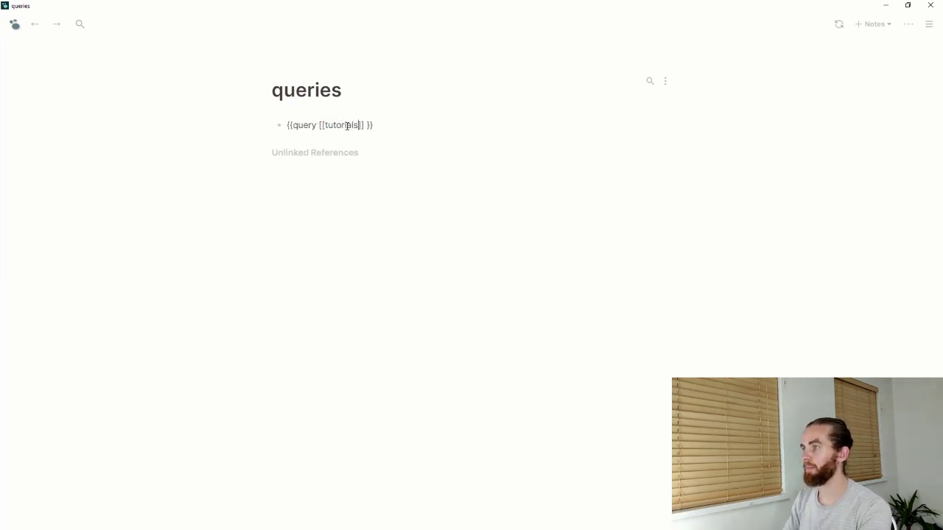
pyautogui.press('Escape')
pyautogui.click(412, 170)
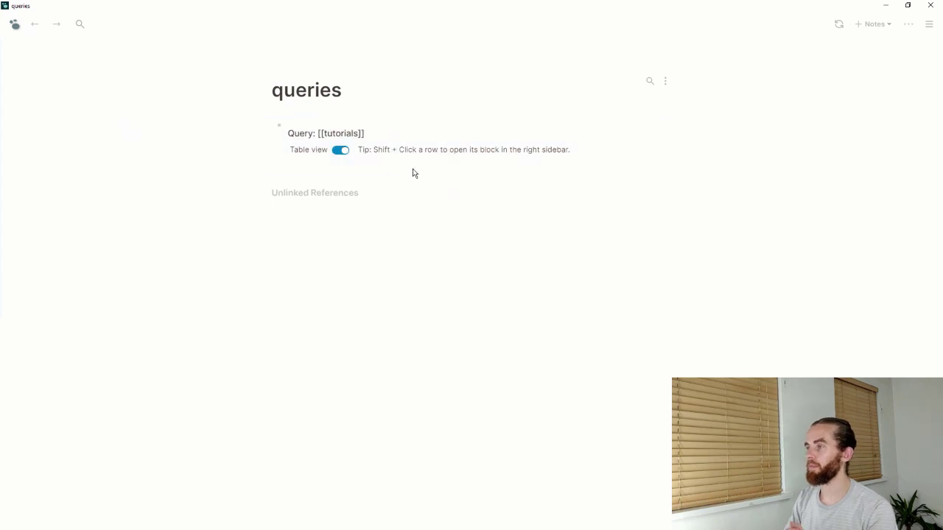
# Replace tutorials with work in the query's page reference and show the resulting table again
pyautogui.click(360, 135)
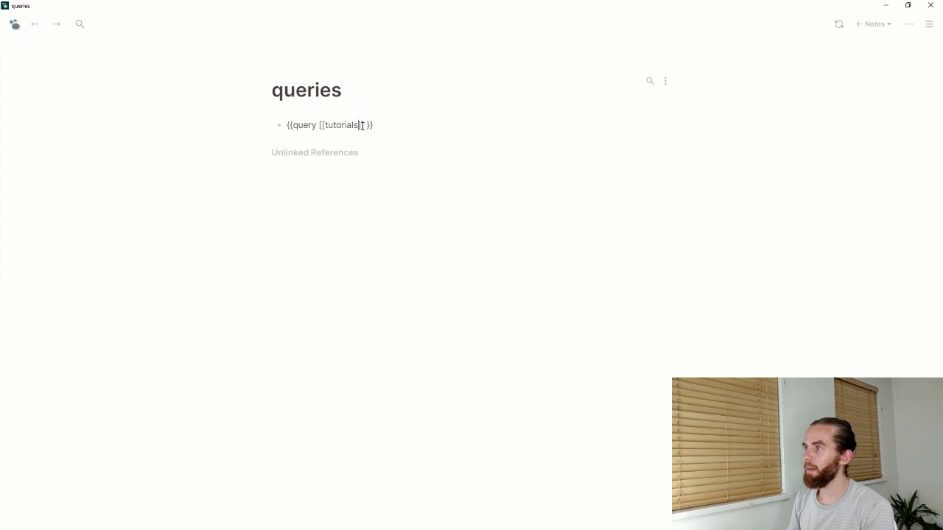
pyautogui.doubleClick(361, 125)
pyautogui.write('work')
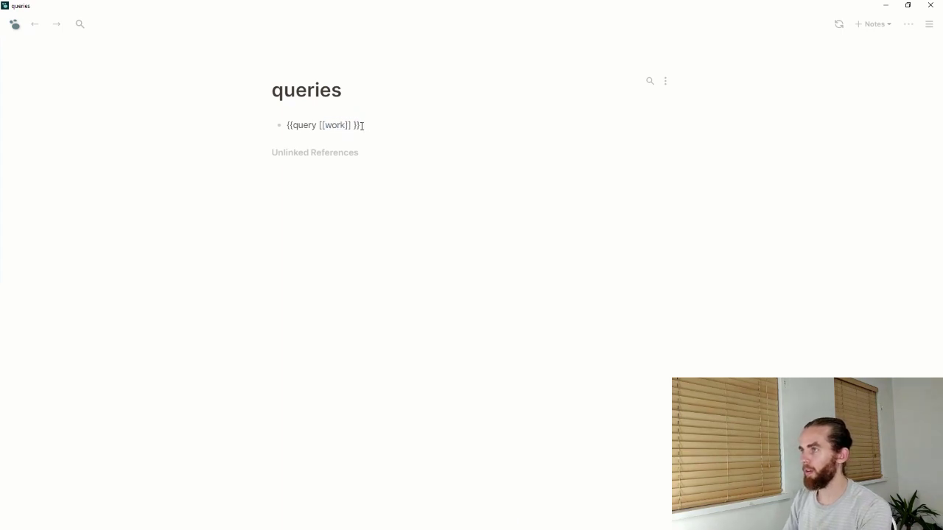
pyautogui.click(375, 175)
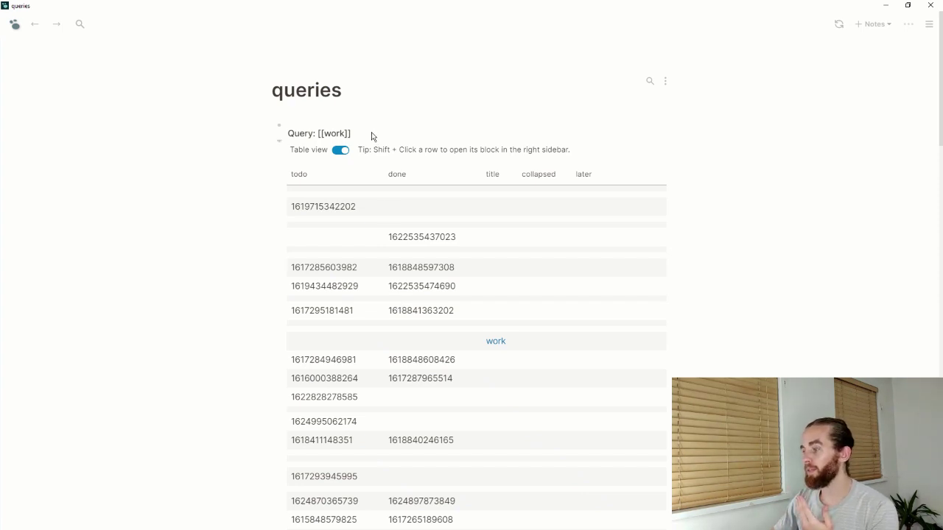
# Delete the block containing the [[work]] query from the queries page
pyautogui.click(317, 125)
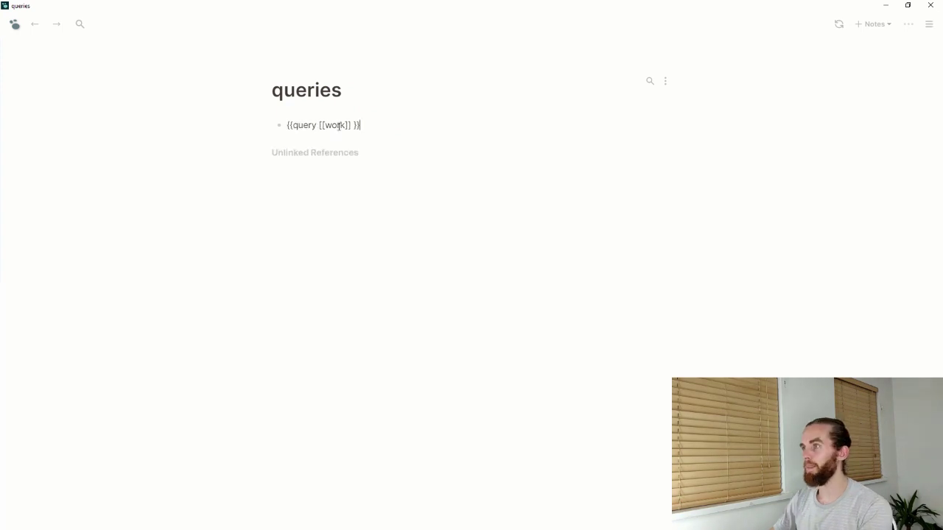
pyautogui.press('Escape')
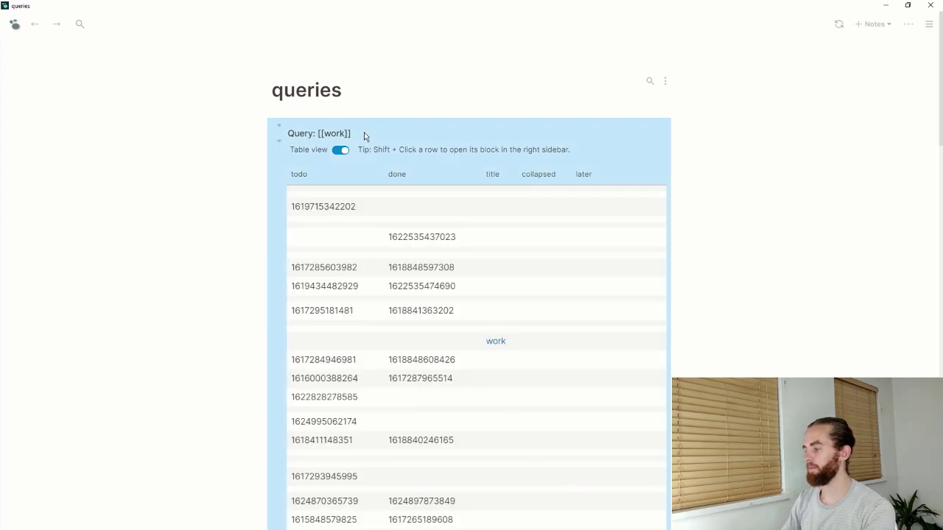
pyautogui.press('BackSpace')
# Insert a query in the empty block with the filter (property type tweet) and display its results
pyautogui.click(373, 124)
pyautogui.write('/')
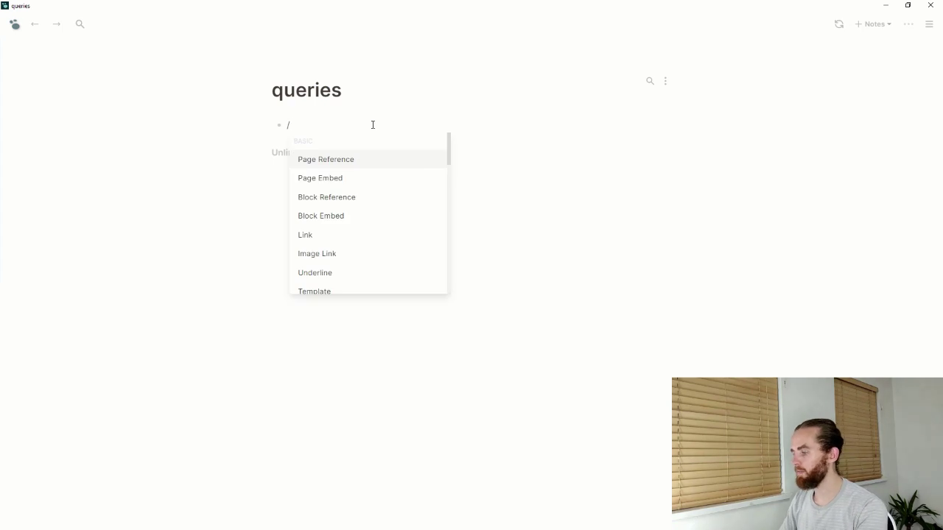
pyautogui.write('qu')
pyautogui.press('Return')
pyautogui.write('(')
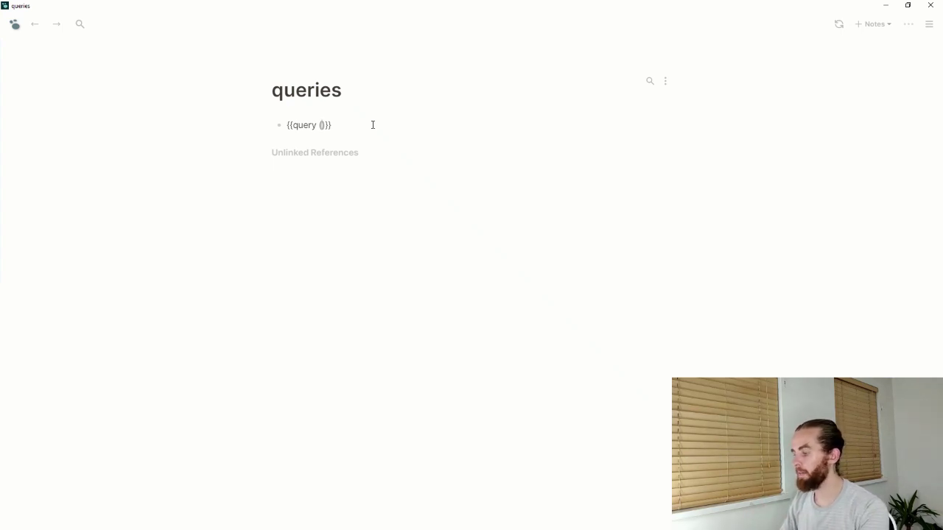
pyautogui.write('property')
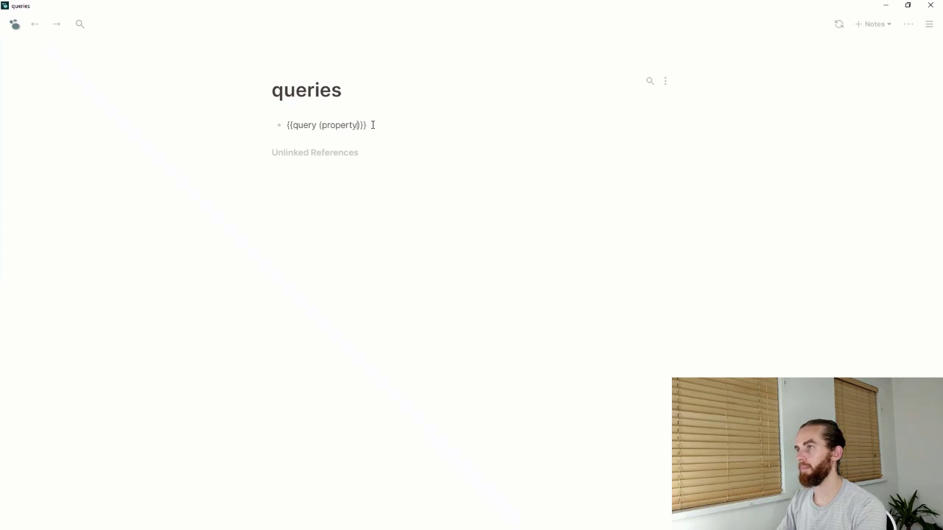
pyautogui.write(' type tw')
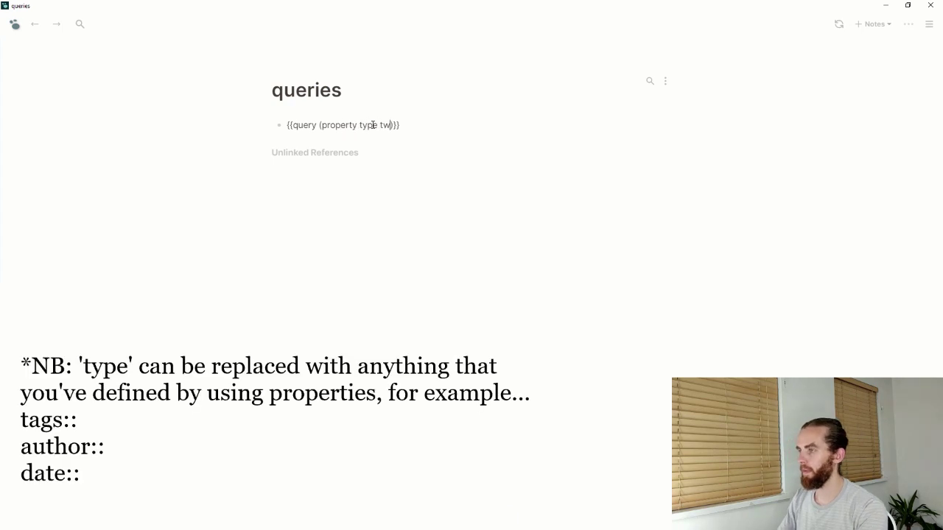
pyautogui.write('eet')
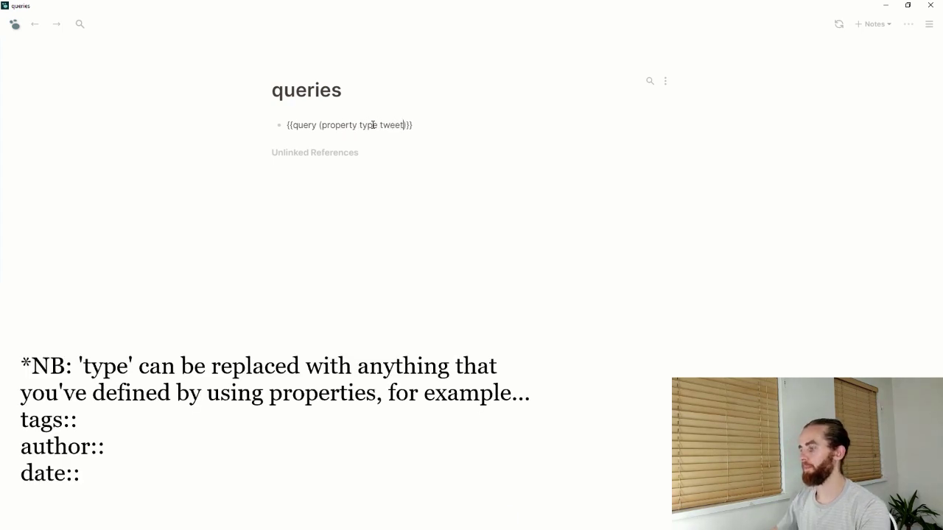
pyautogui.click(467, 212)
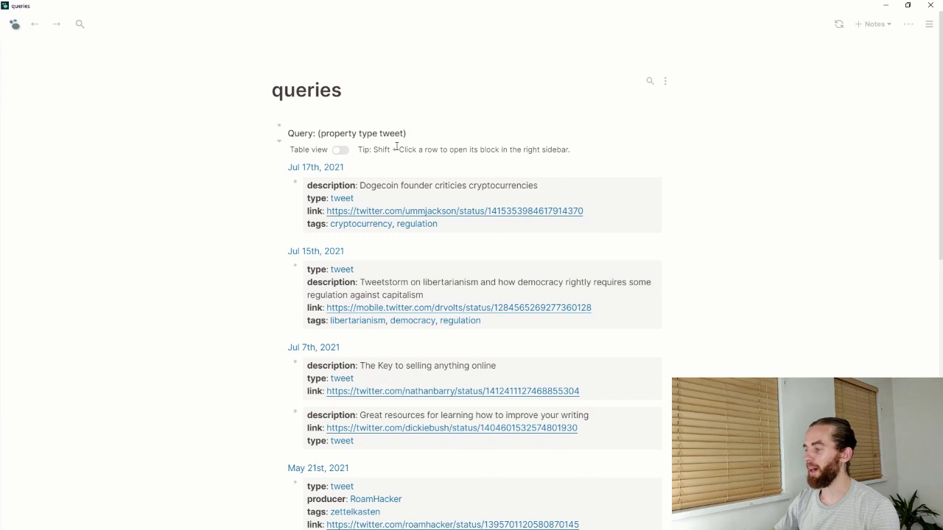
# Display the tweet query results as a table and look through all of its columns
pyautogui.click(344, 151)
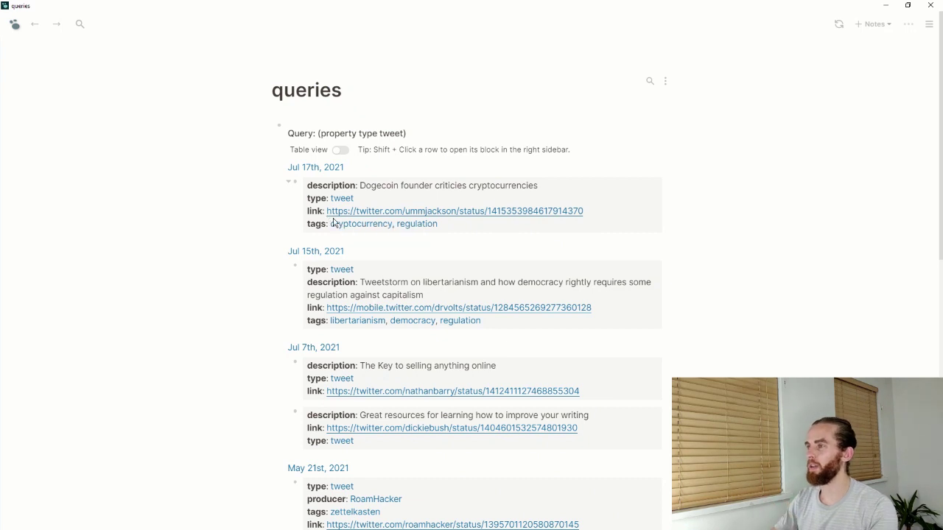
pyautogui.click(340, 152)
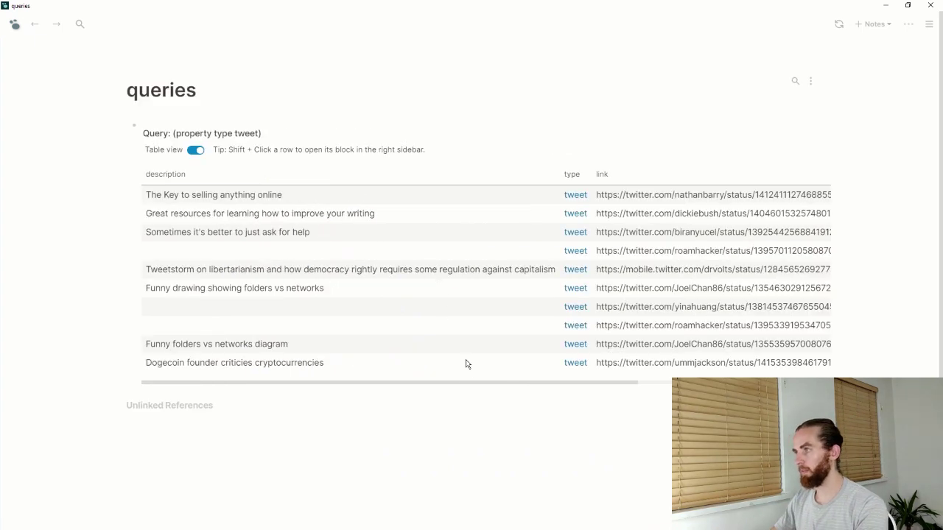
pyautogui.moveTo(464, 385); pyautogui.dragTo(442, 383)
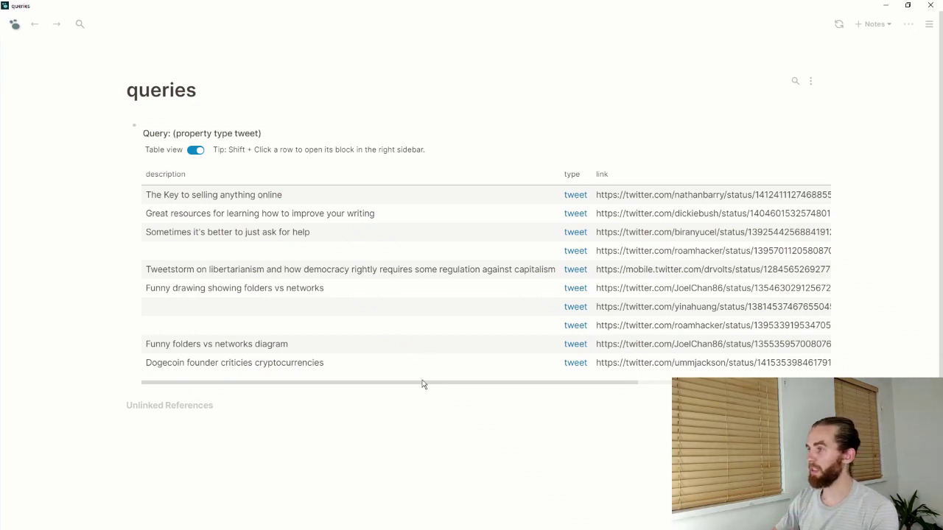
pyautogui.moveTo(422, 388); pyautogui.dragTo(633, 376)
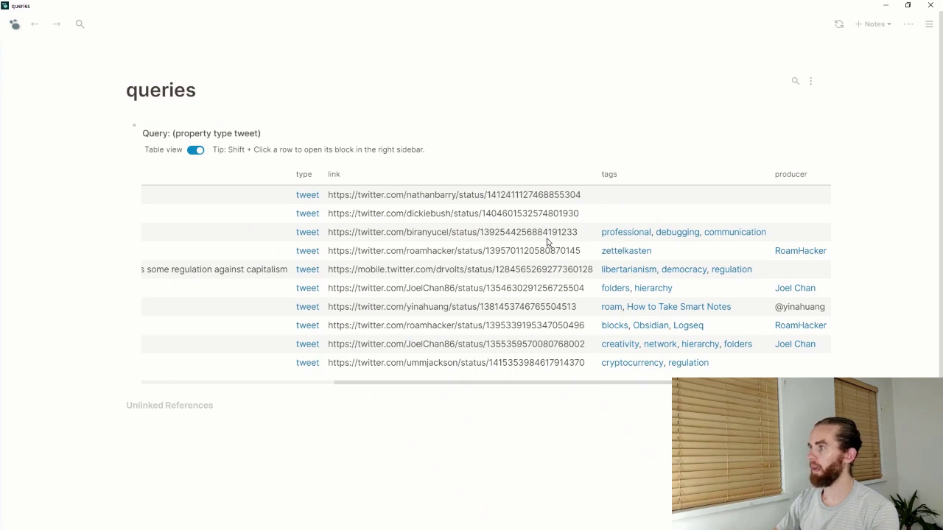
pyautogui.moveTo(563, 382); pyautogui.dragTo(371, 382)
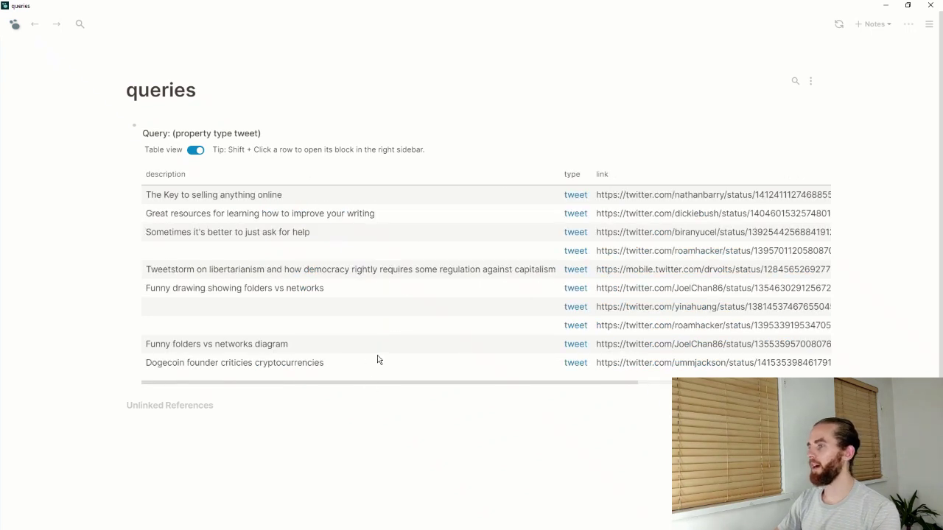
# Open the "Great resources for learning how to improve your writing" and "Tweetstorm on libertarianism" rows as blocks in the sidebar
pyautogui.keyDown('shift'); pyautogui.click(392, 218); pyautogui.keyUp('shift')
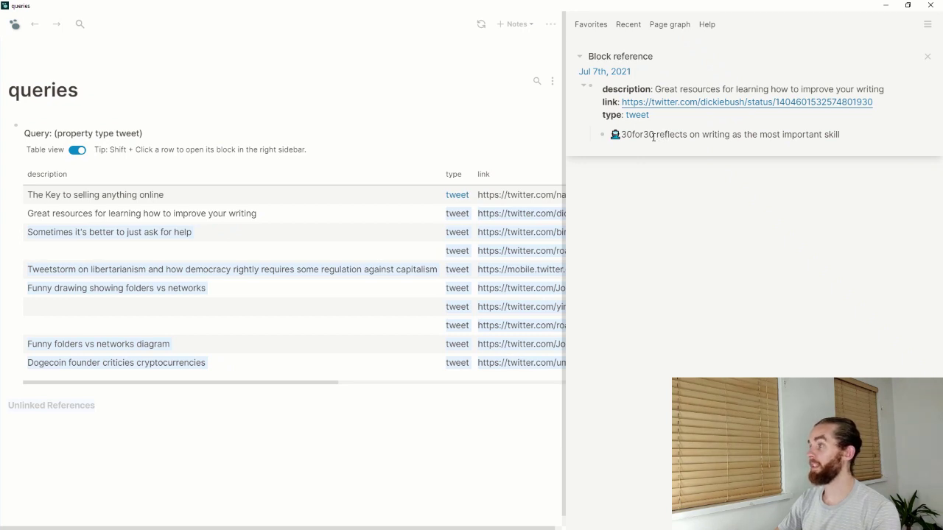
pyautogui.click(254, 440)
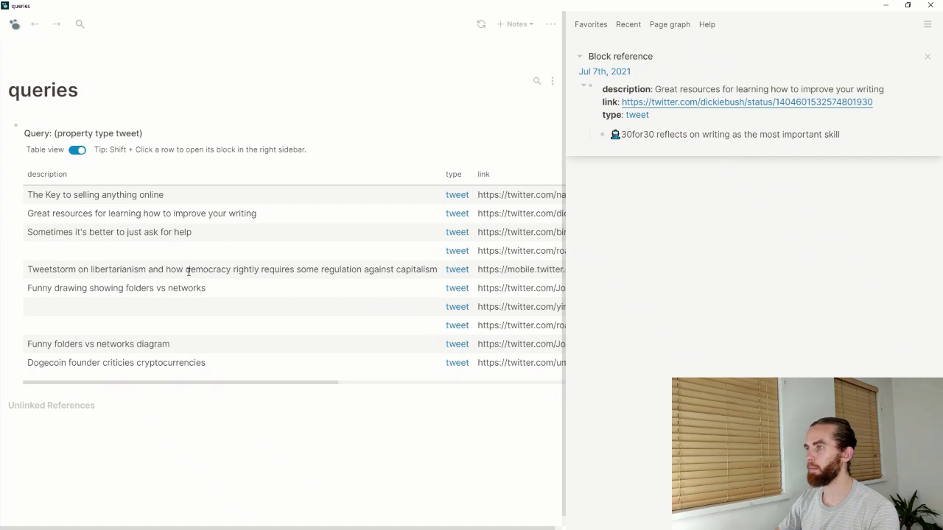
pyautogui.keyDown('shift'); pyautogui.click(227, 273); pyautogui.keyUp('shift')
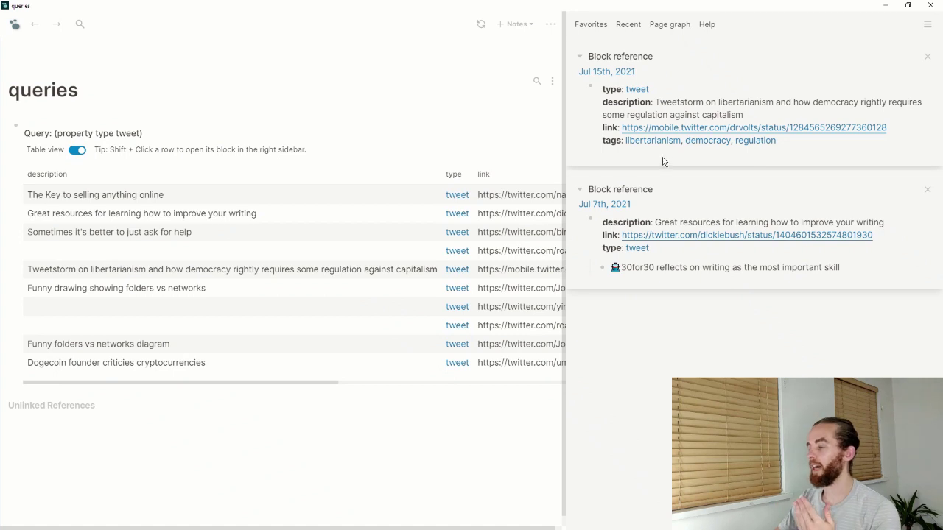
# Replace tweet with articles in the query's type property filter and display the results
pyautogui.click(331, 150)
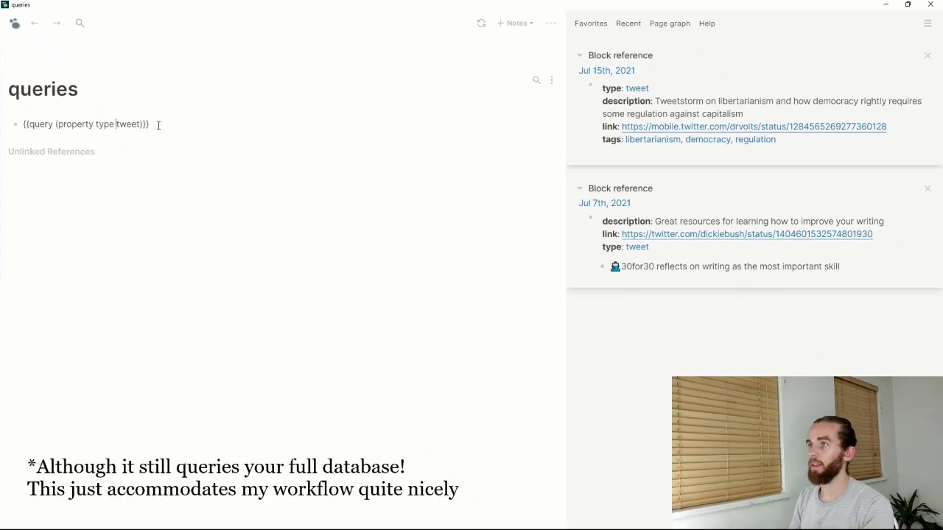
pyautogui.hotkey('ctrl', 'shift', 'Left')
pyautogui.write('articlees')
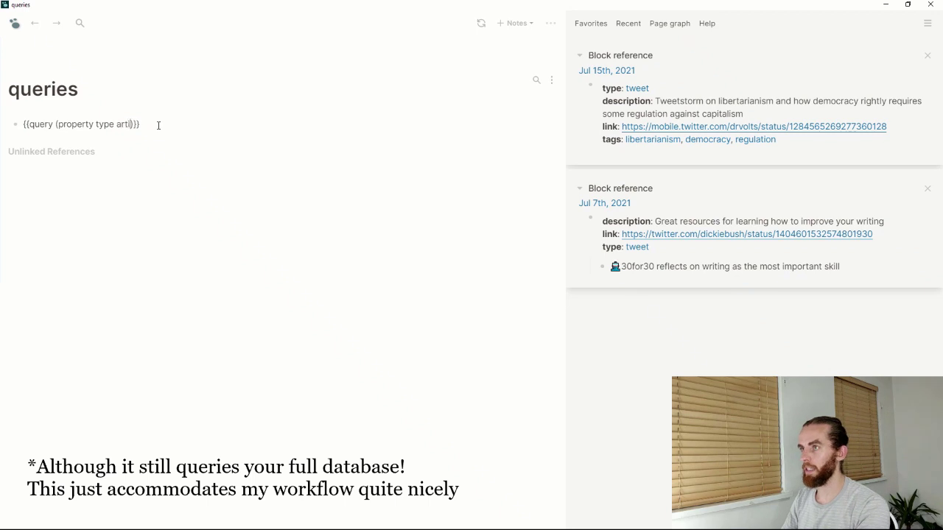
pyautogui.press('BackSpace')
pyautogui.press('BackSpace')
pyautogui.write('s')
pyautogui.press('Escape')
pyautogui.click(238, 232)
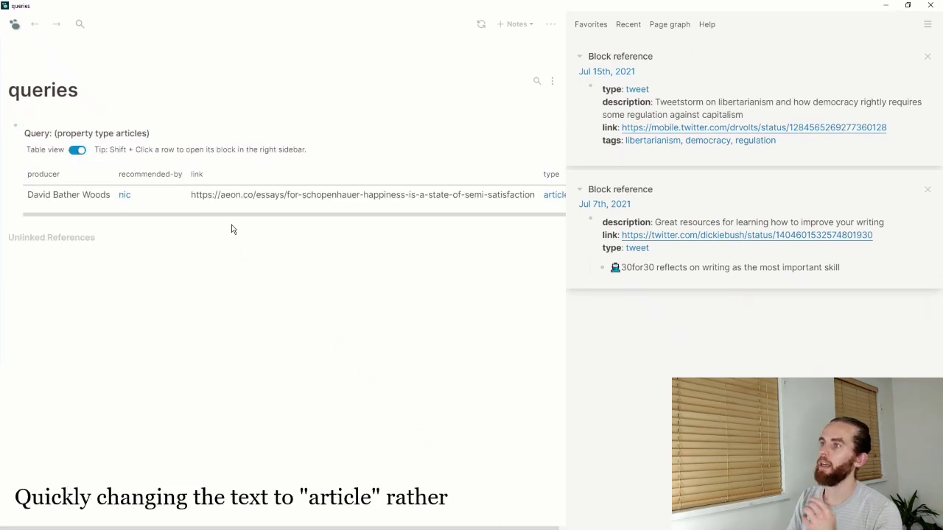
# Change the query's type value to the page reference [[article]] and display the resulting table
pyautogui.click(172, 128)
pyautogui.hotkey('ctrl', 'shift', 'Left')
pyautogui.write('[[')
pyautogui.press('Escape')
pyautogui.click(158, 137)
pyautogui.press('BackSpace')
pyautogui.press('Escape')
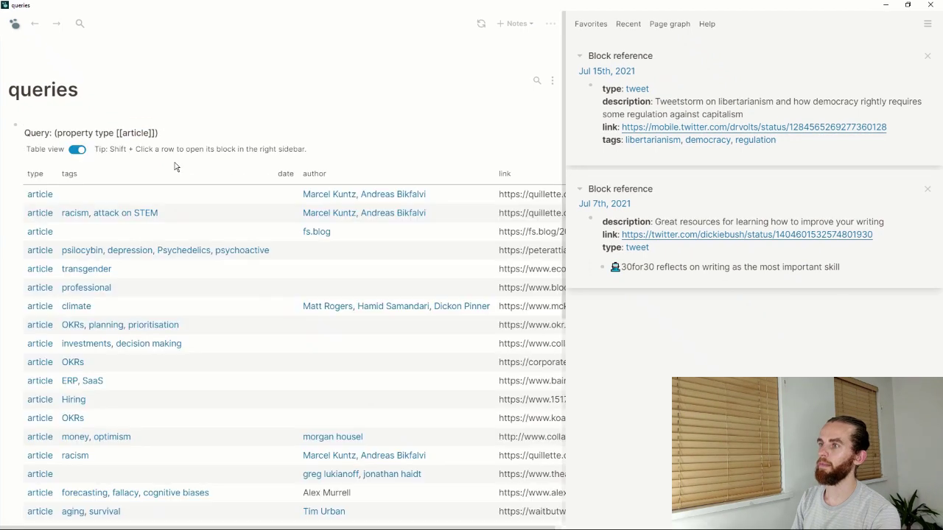
# Close both block references in the sidebar and look through the article results table
pyautogui.click(927, 56)
pyautogui.click(928, 56)
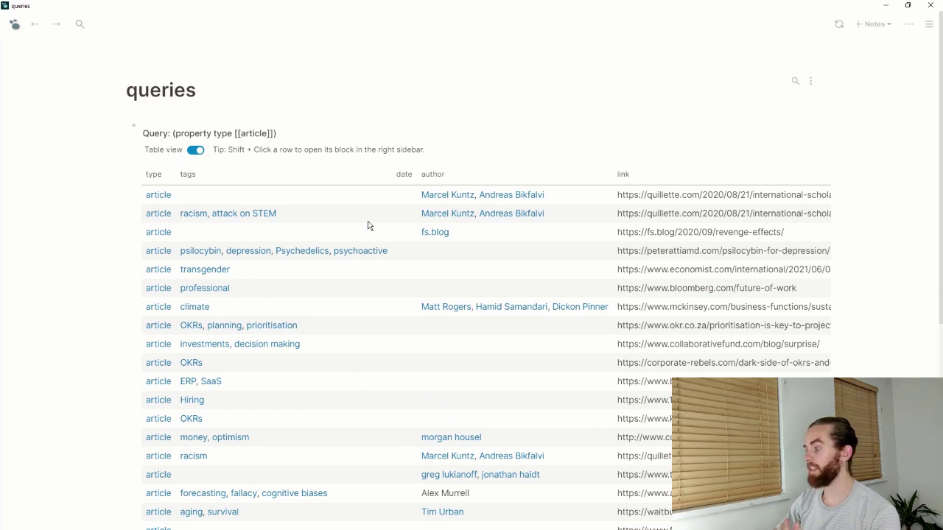
pyautogui.scroll(-5, 393, 248)
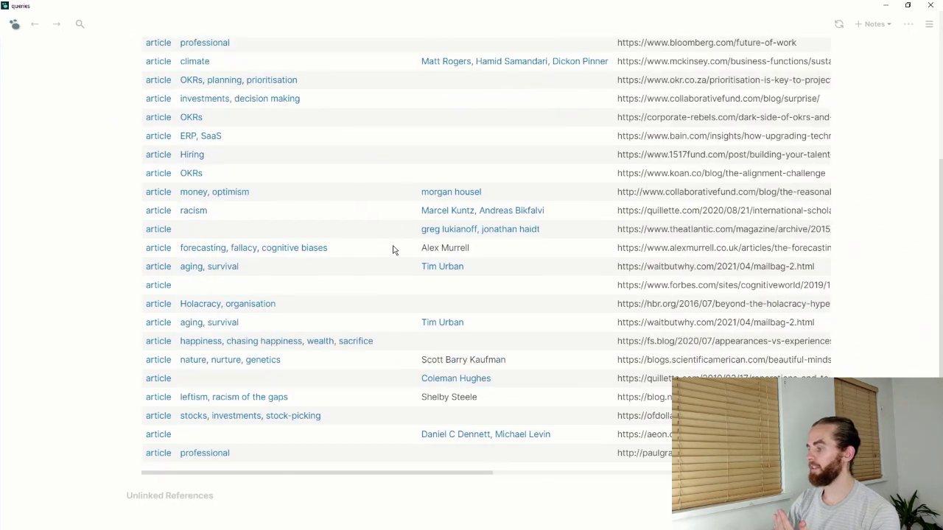
pyautogui.scroll(-2, 394, 251)
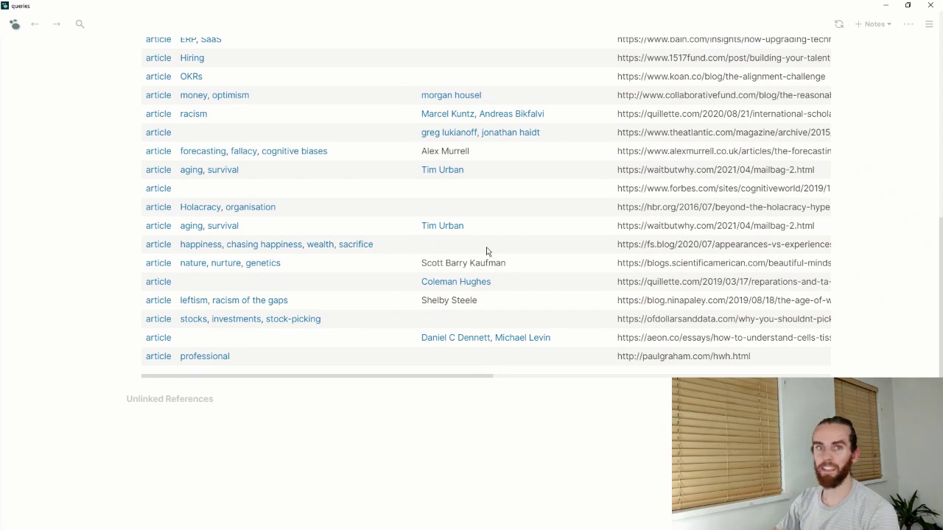
pyautogui.scroll(7, 486, 251)
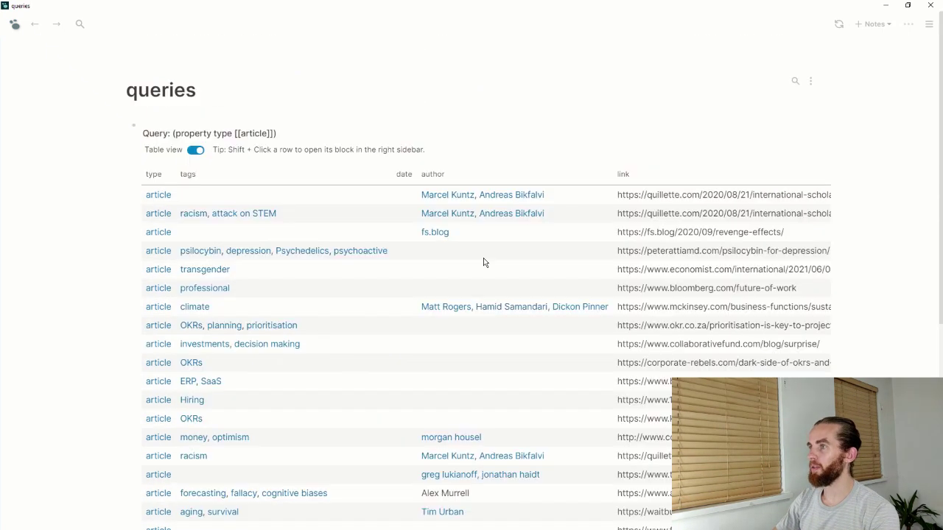
# Turn off table view for the [[article]] query and look through the results as a list of blocks
pyautogui.click(196, 151)
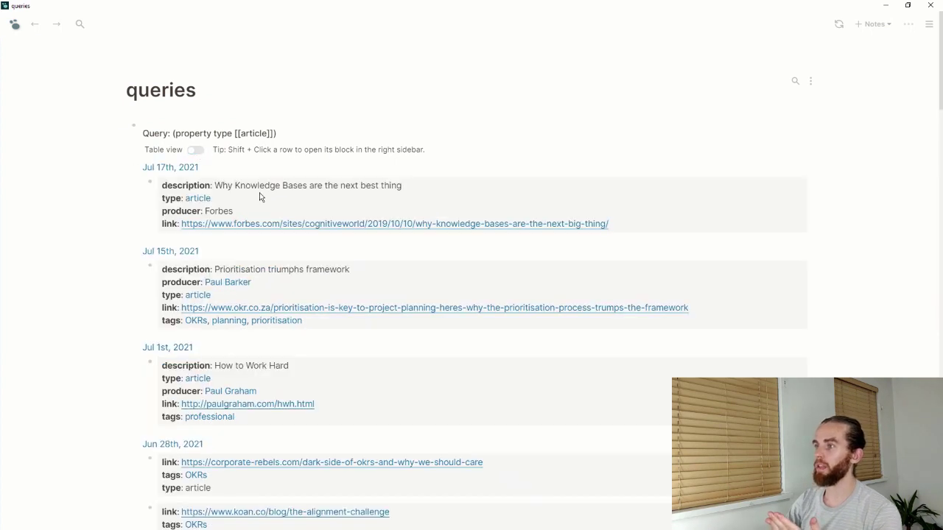
pyautogui.scroll(-3, 260, 197)
pyautogui.scroll(-10, 260, 197)
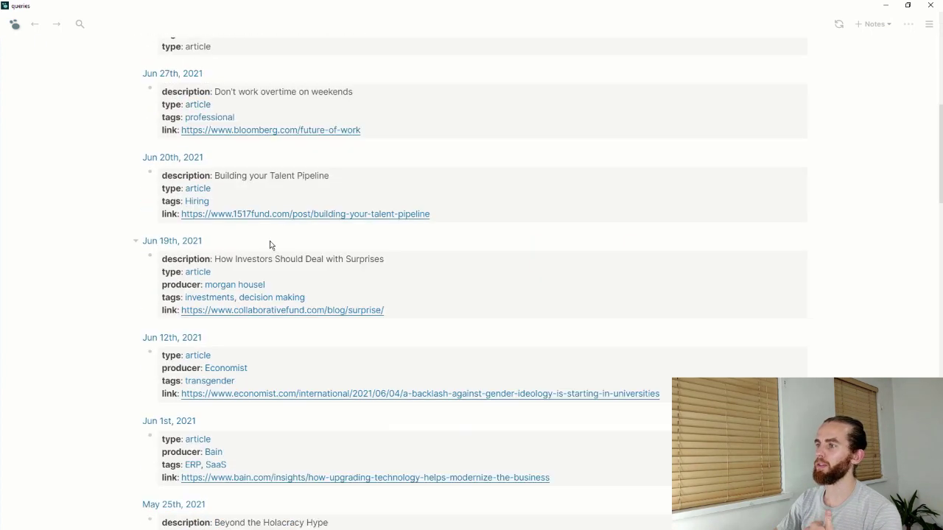
pyautogui.scroll(13, 274, 247)
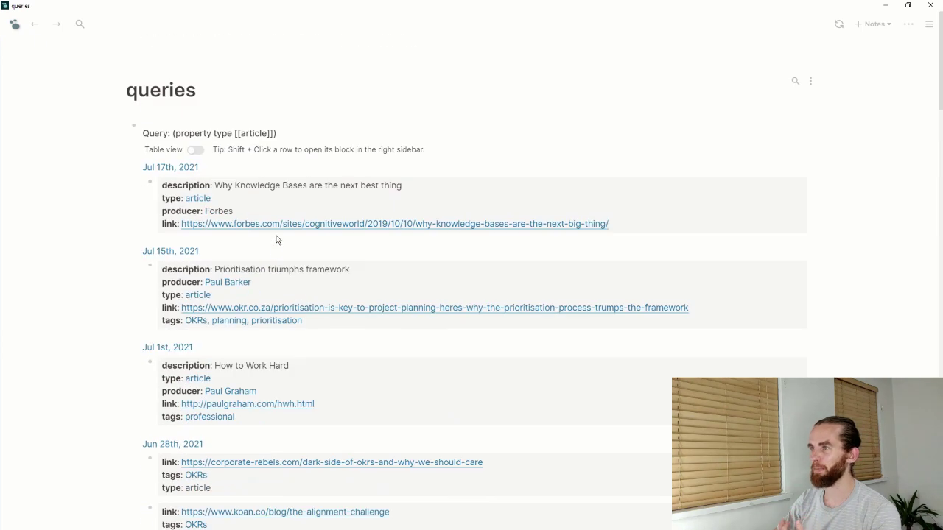
# Remove the double square brackets around article in the query's filter and display the results
pyautogui.click(240, 134)
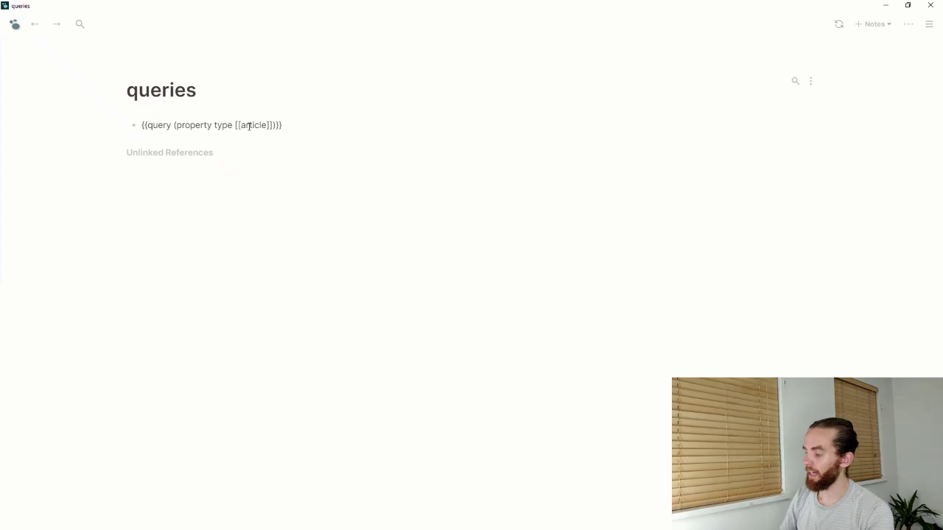
pyautogui.press('BackSpace')
pyautogui.press('BackSpace')
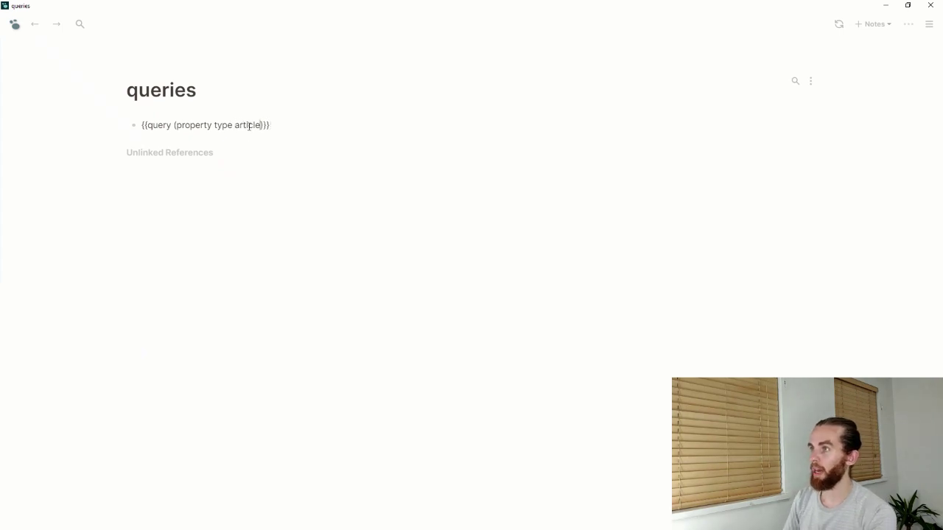
pyautogui.press('Escape')
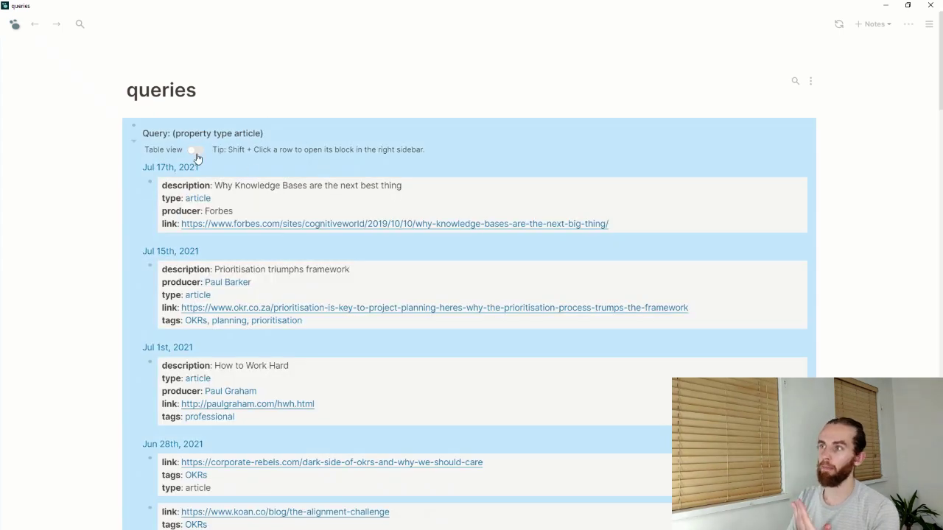
# Delete the article query block and insert a new query with the filter (property type books), displaying its results
pyautogui.press('BackSpace')
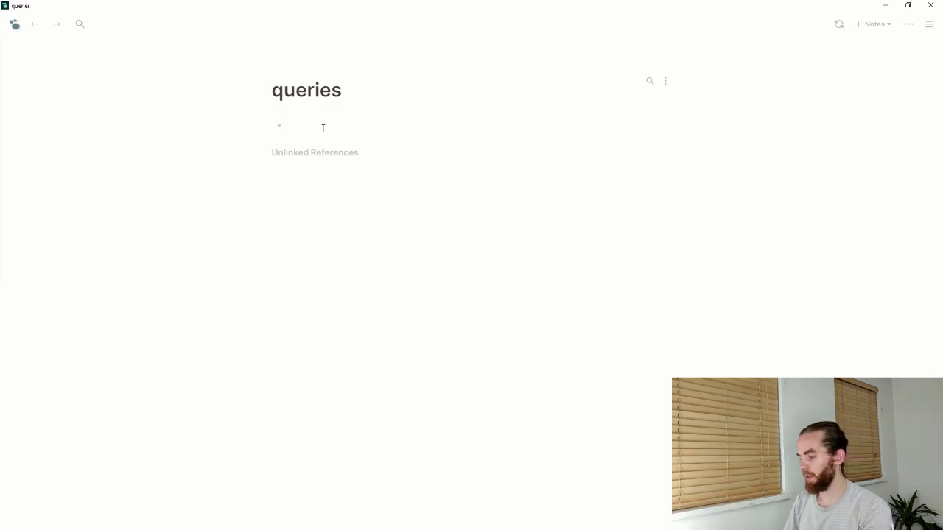
pyautogui.write('/')
pyautogui.press('Return')
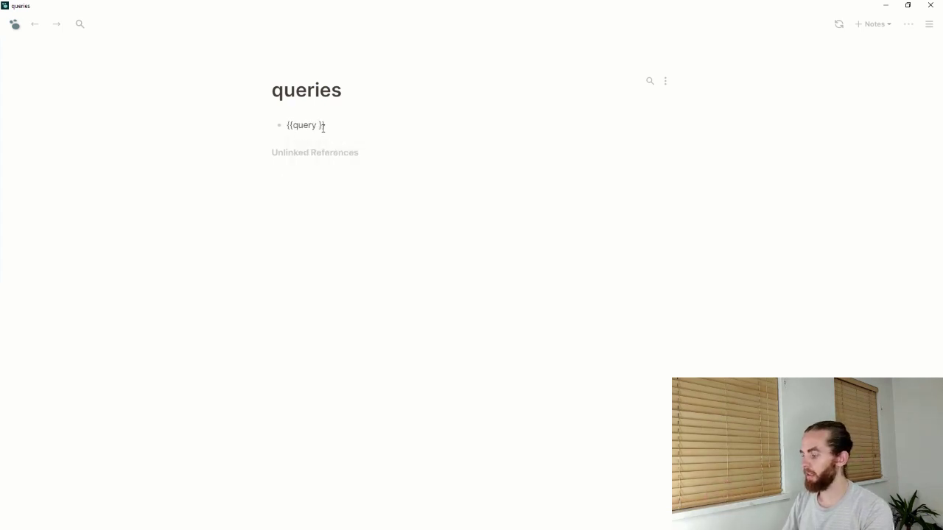
pyautogui.write('(pr')
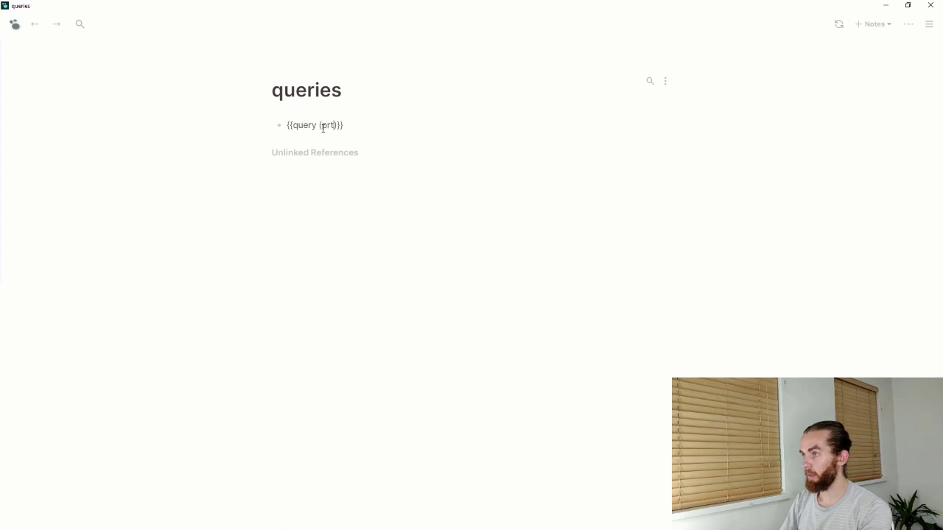
pyautogui.write('operty ty')
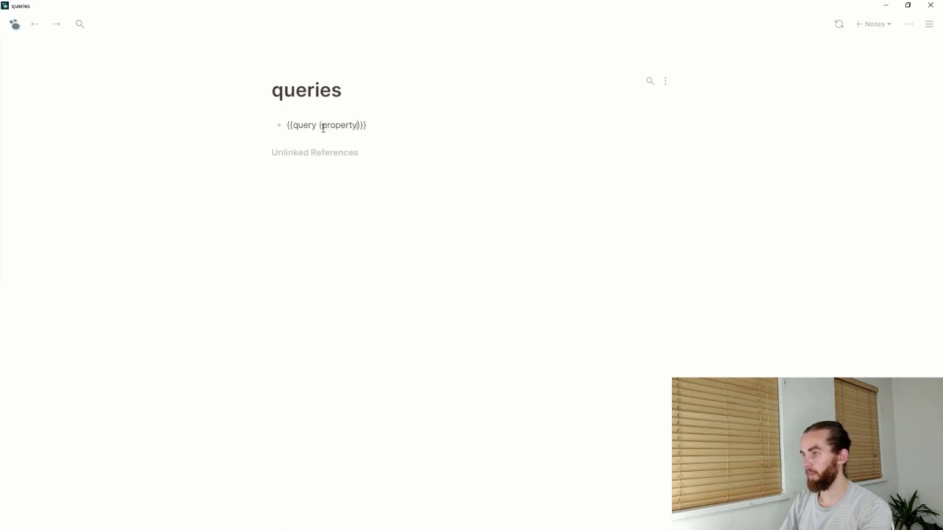
pyautogui.write('pe books')
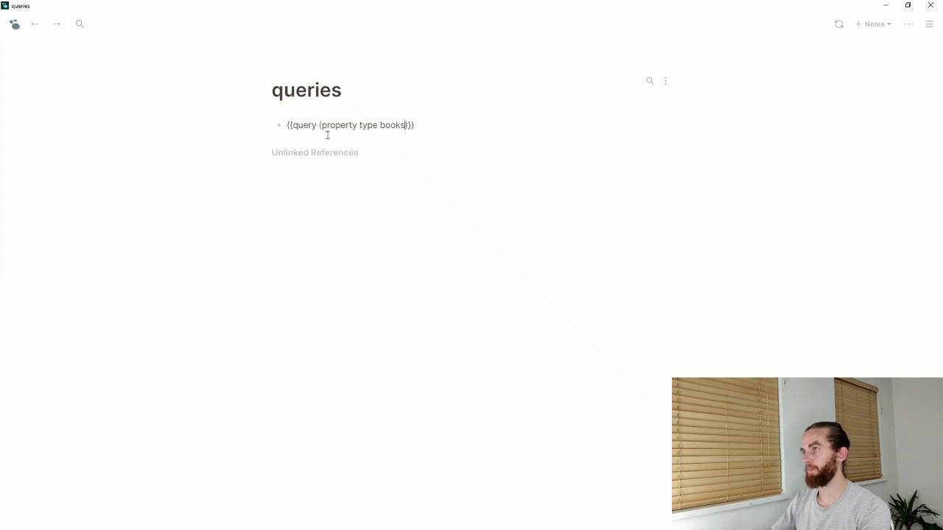
pyautogui.press('Escape')
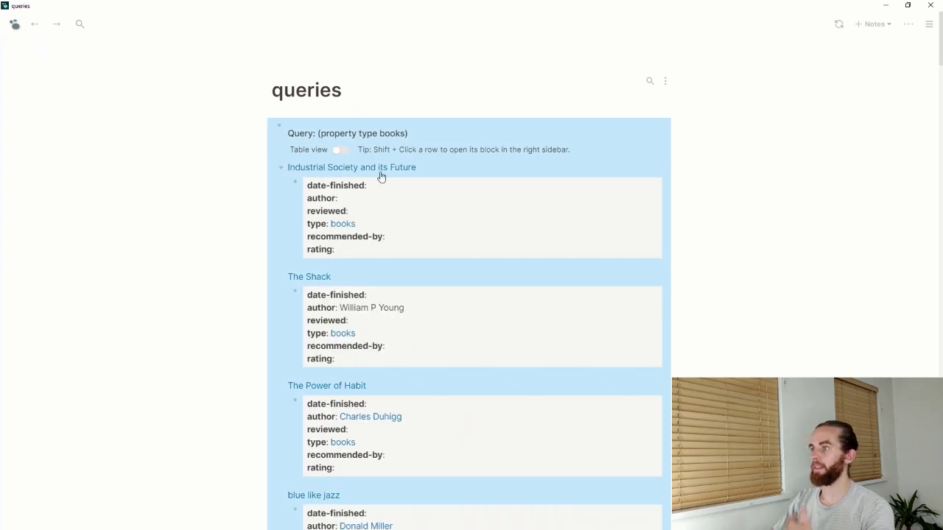
# Display the books query results as a table and look through its rows
pyautogui.scroll(-2, 379, 177)
pyautogui.scroll(2, 379, 177)
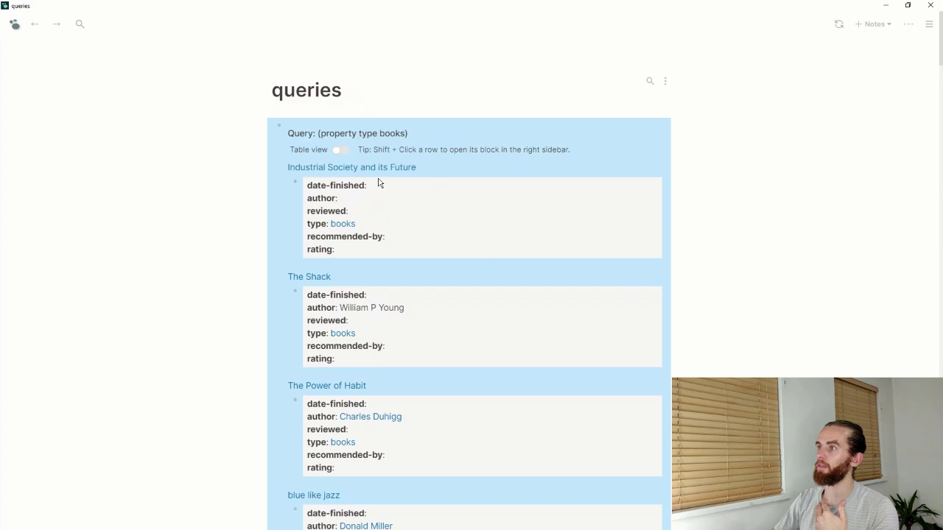
pyautogui.click(337, 151)
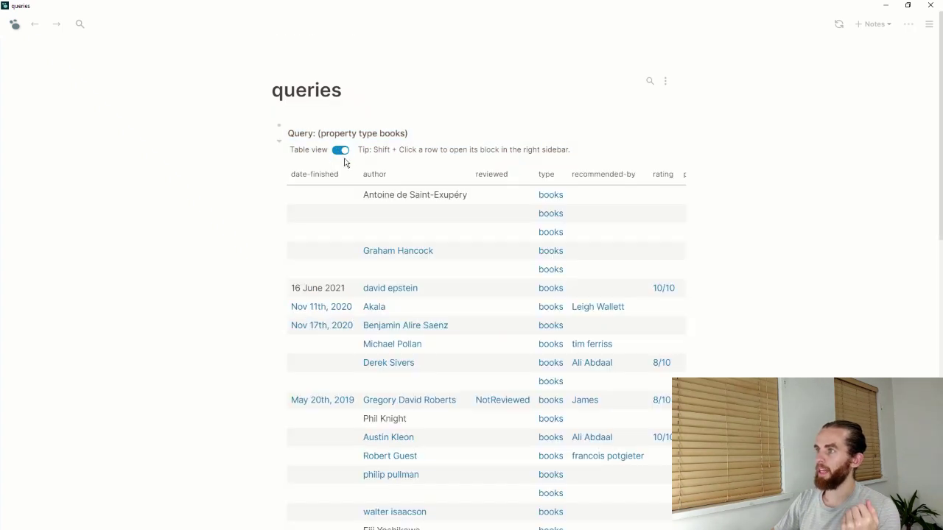
pyautogui.scroll(-9, 405, 206)
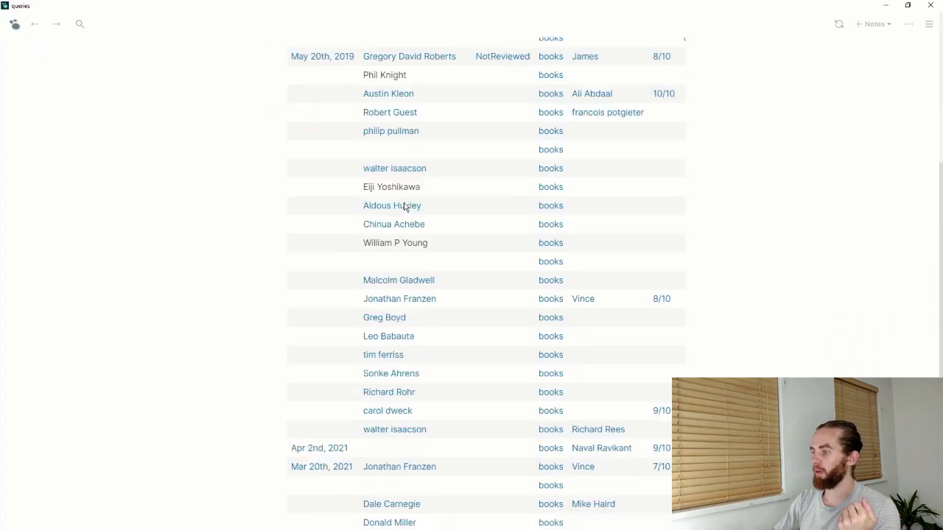
pyautogui.scroll(3, 407, 210)
pyautogui.scroll(5, 410, 223)
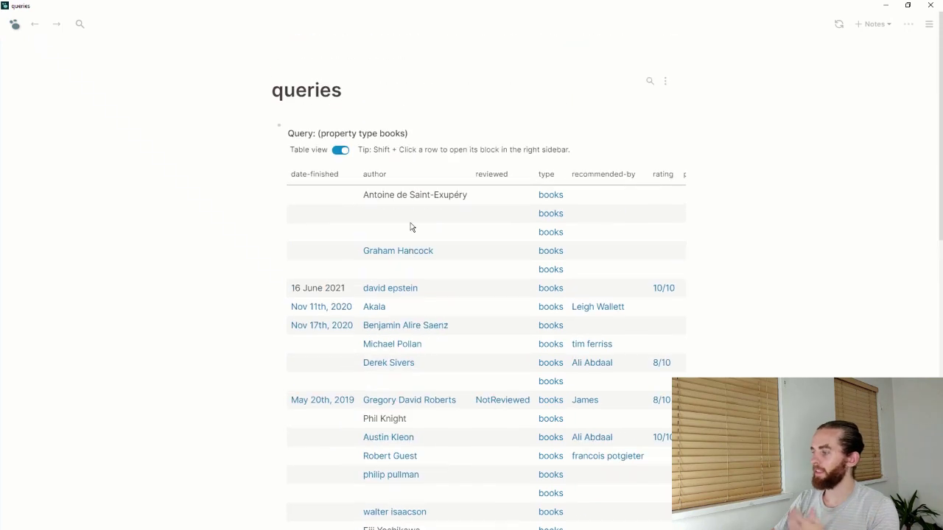
# Open the third row of the books table as a block in the sidebar, and close that block reference again
pyautogui.keyDown('shift'); pyautogui.click(381, 239); pyautogui.keyUp('shift')
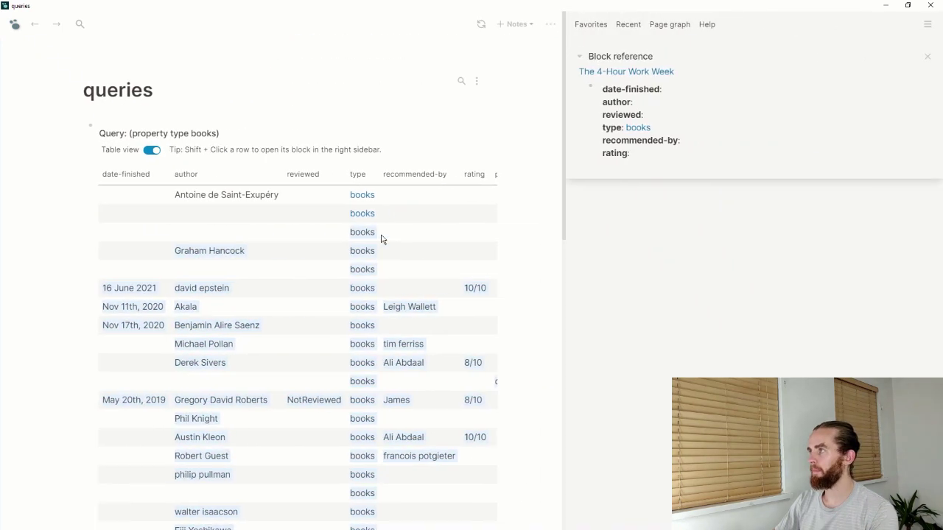
pyautogui.click(927, 58)
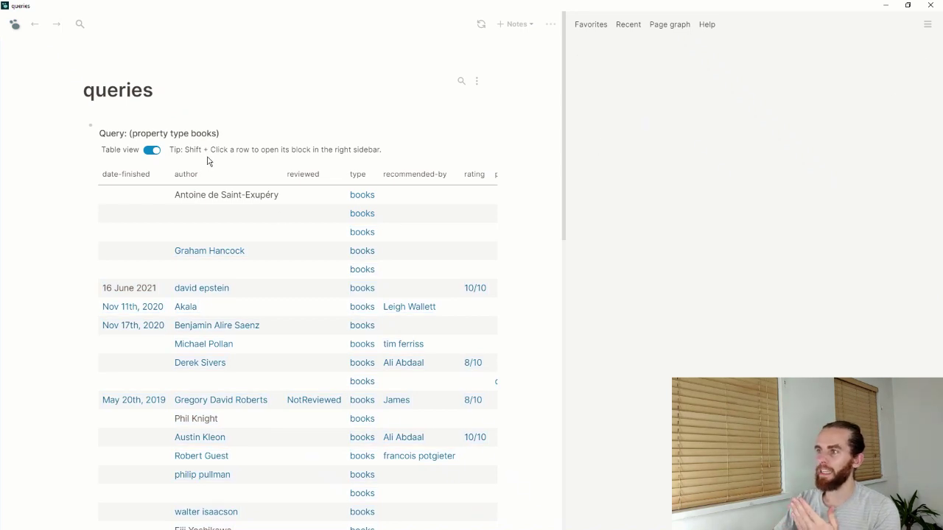
pyautogui.scroll(-3, 263, 234)
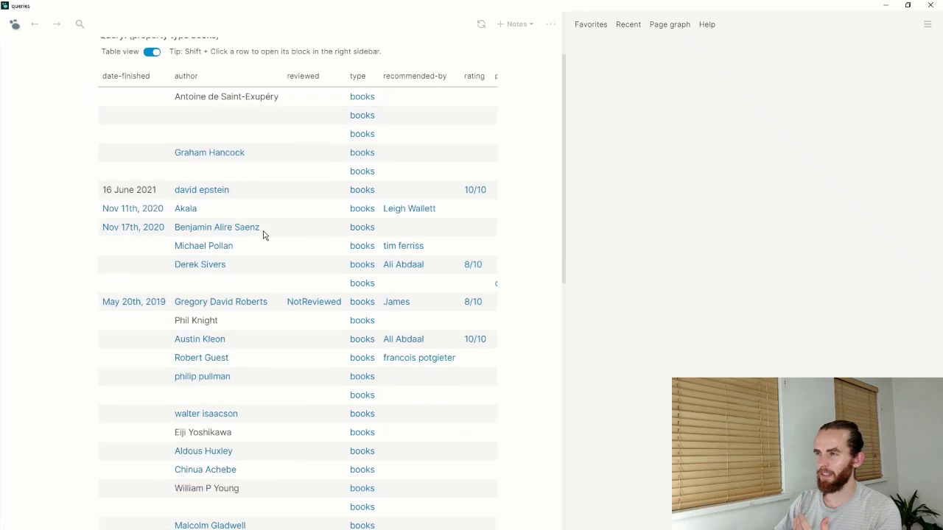
# Open the fifth and sixth rows of the books table as blocks in the sidebar, and close both block references again
pyautogui.scroll(2, 259, 234)
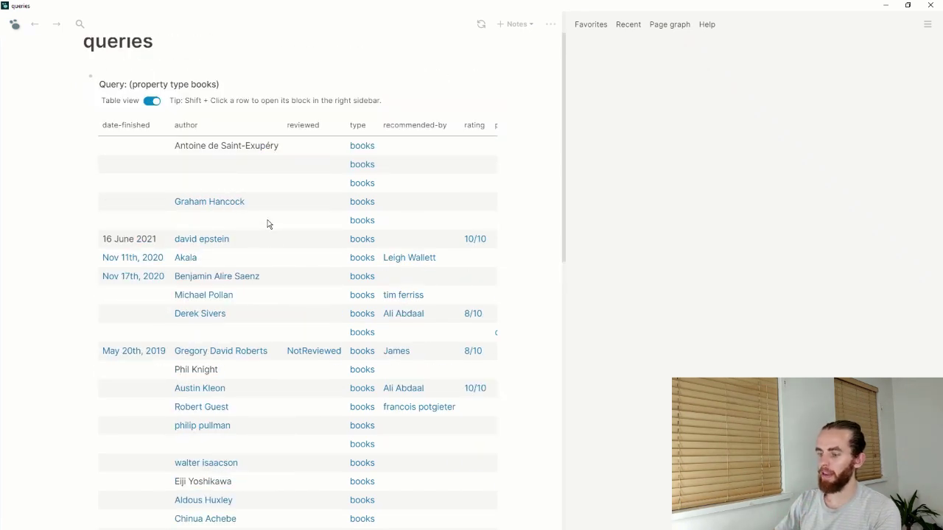
pyautogui.keyDown('shift'); pyautogui.click(268, 220); pyautogui.keyUp('shift')
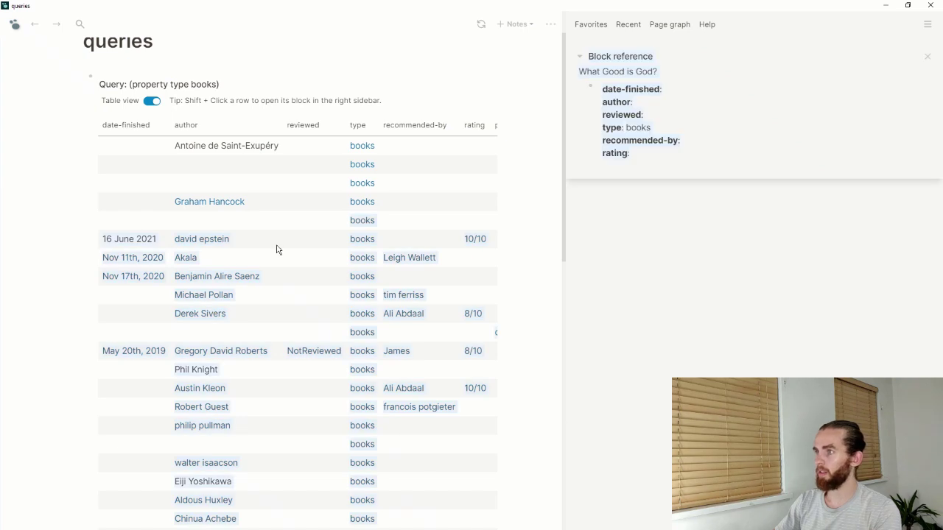
pyautogui.keyDown('shift'); pyautogui.click(278, 247); pyautogui.keyUp('shift')
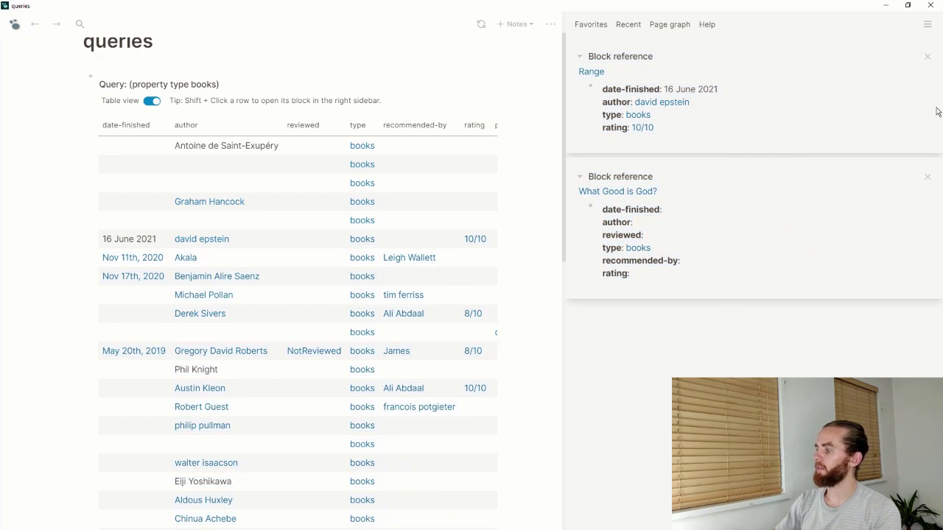
pyautogui.click(928, 56)
pyautogui.click(928, 58)
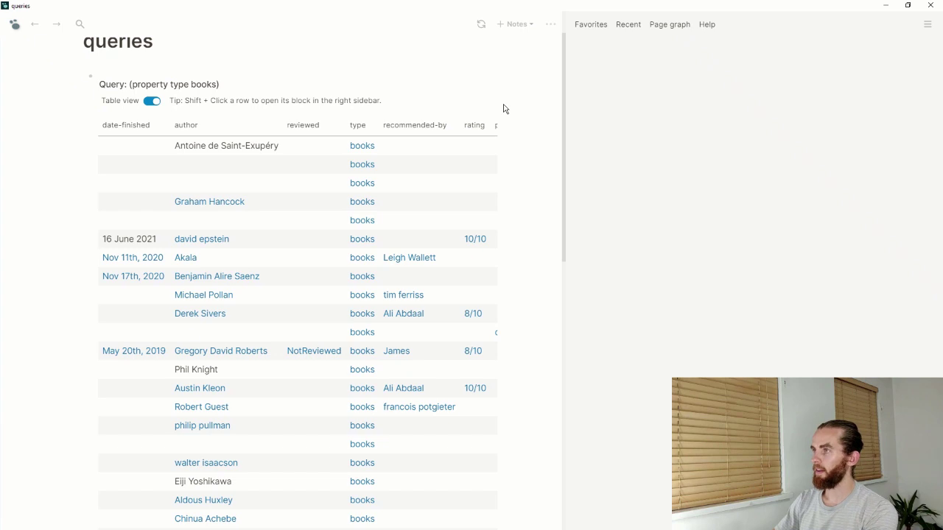
# Hide the sidebar and change the query's filter to (page-property type books), displaying its results
pyautogui.press('t')
pyautogui.press('r')
pyautogui.click(325, 84)
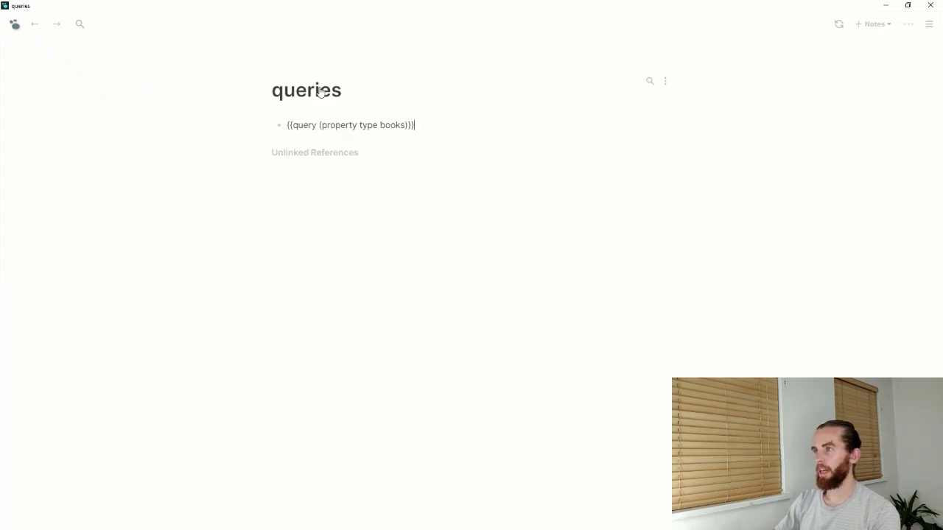
pyautogui.click(321, 125)
pyautogui.write('page-')
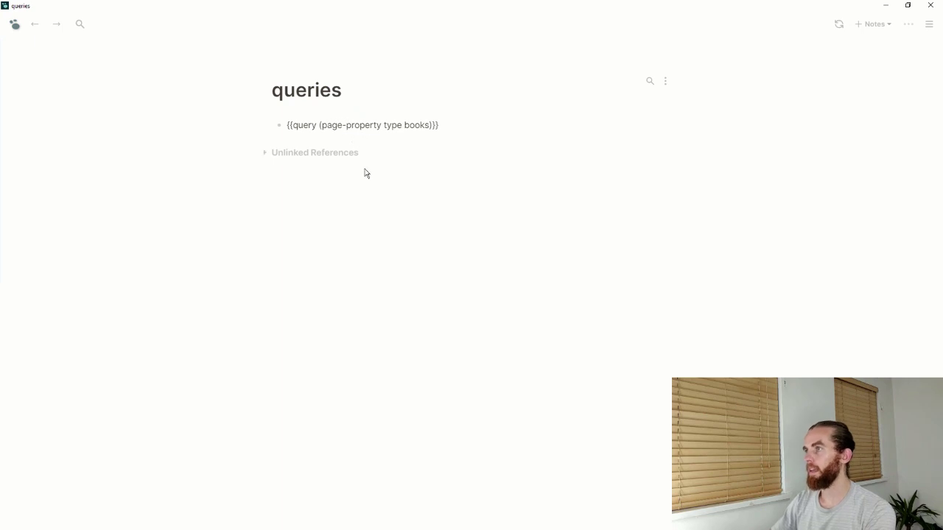
pyautogui.click(380, 210)
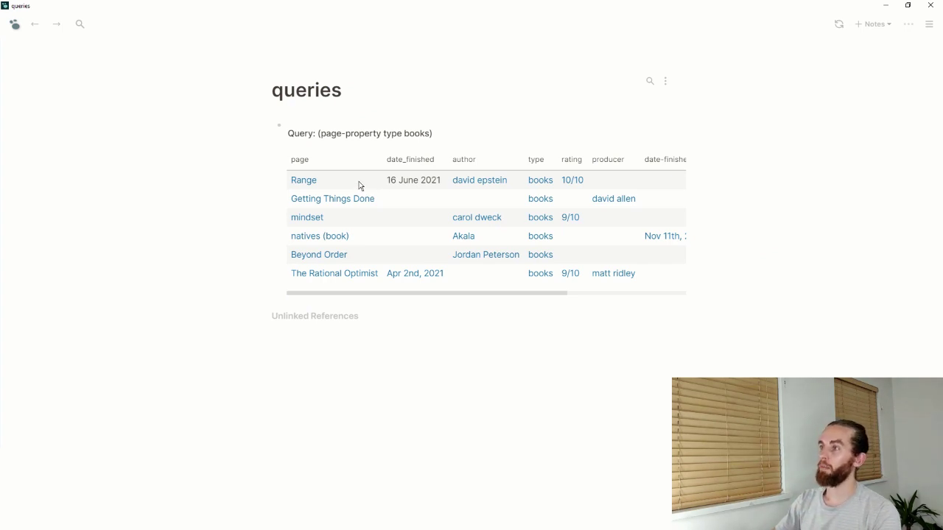
# Open the Range row's block in the sidebar with its Observations collapsed, and view the Range page before returning to queries
pyautogui.keyDown('shift'); pyautogui.click(358, 186); pyautogui.keyUp('shift')
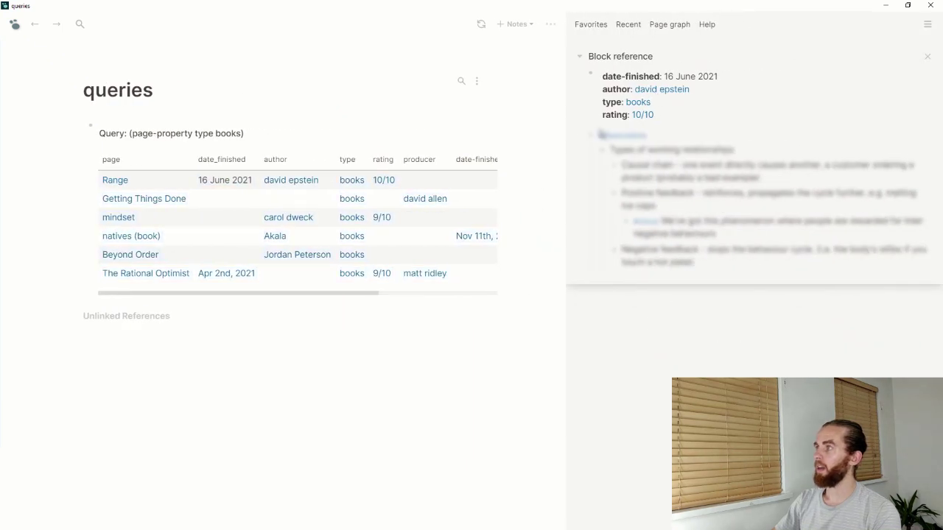
pyautogui.click(581, 137)
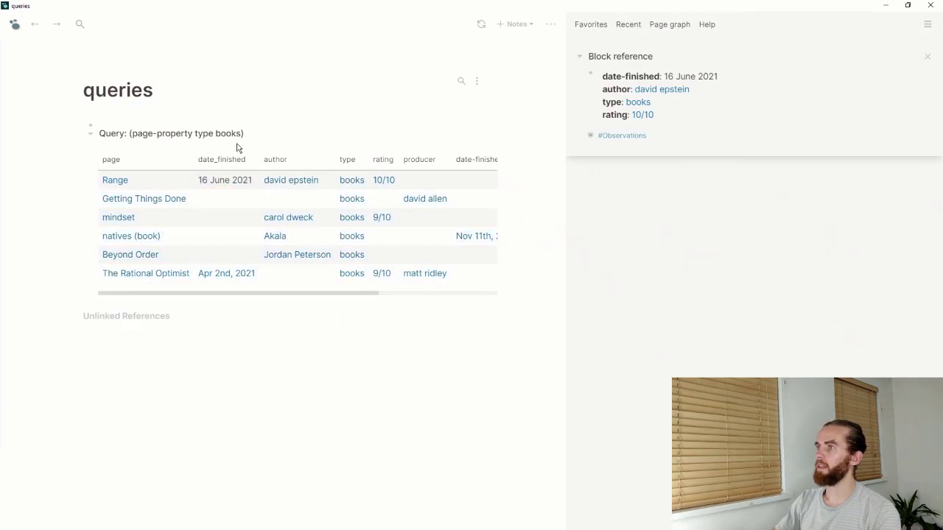
pyautogui.click(119, 183)
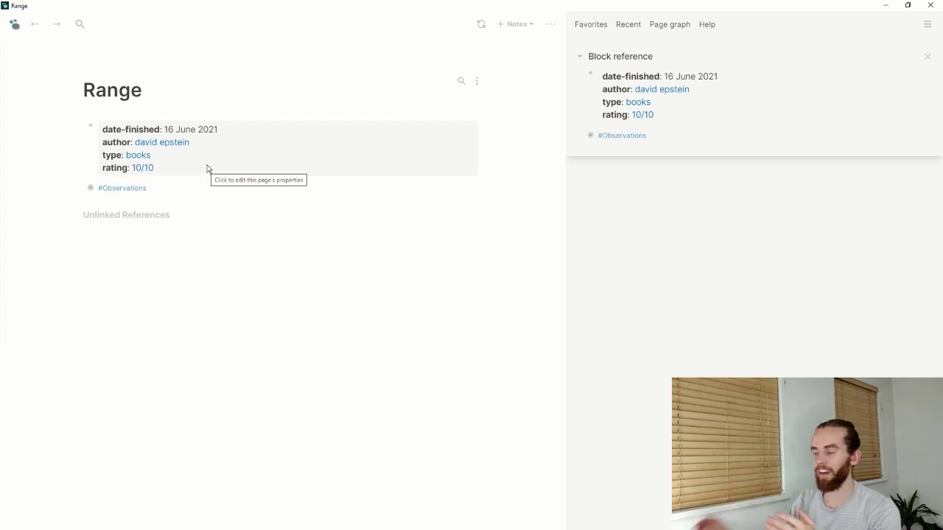
pyautogui.click(34, 26)
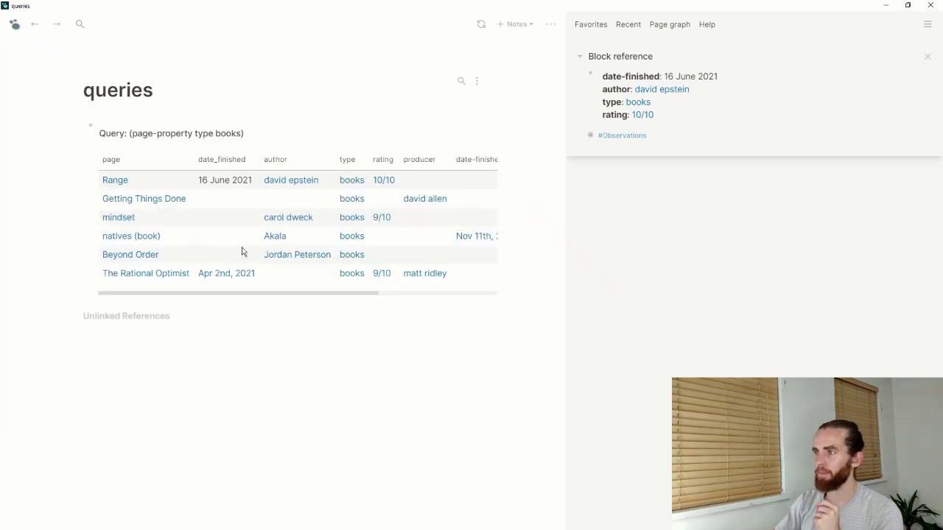
# Change the query's filter back to (property type books) and display the results
pyautogui.click(216, 134)
pyautogui.click(159, 125)
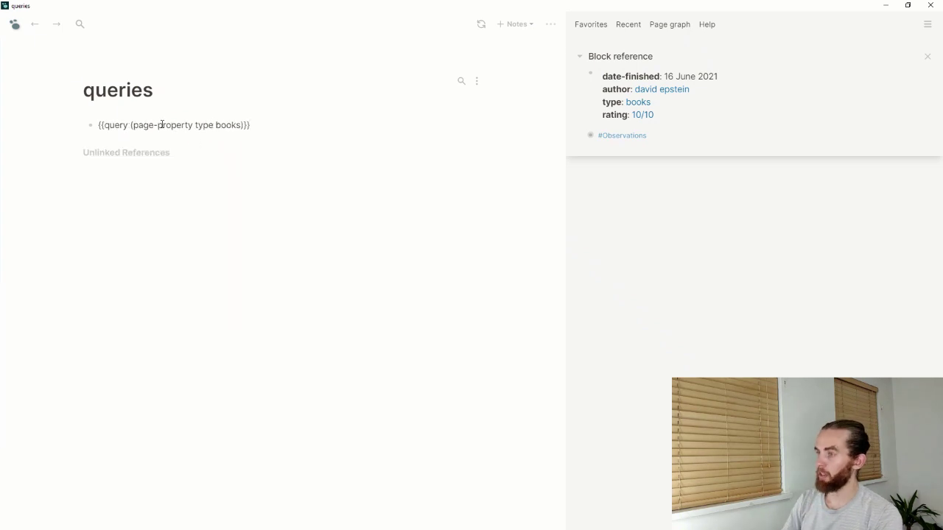
pyautogui.press('BackSpace')
pyautogui.press('BackSpace')
pyautogui.press('BackSpace')
pyautogui.press('BackSpace')
pyautogui.press('BackSpace')
pyautogui.click(233, 244)
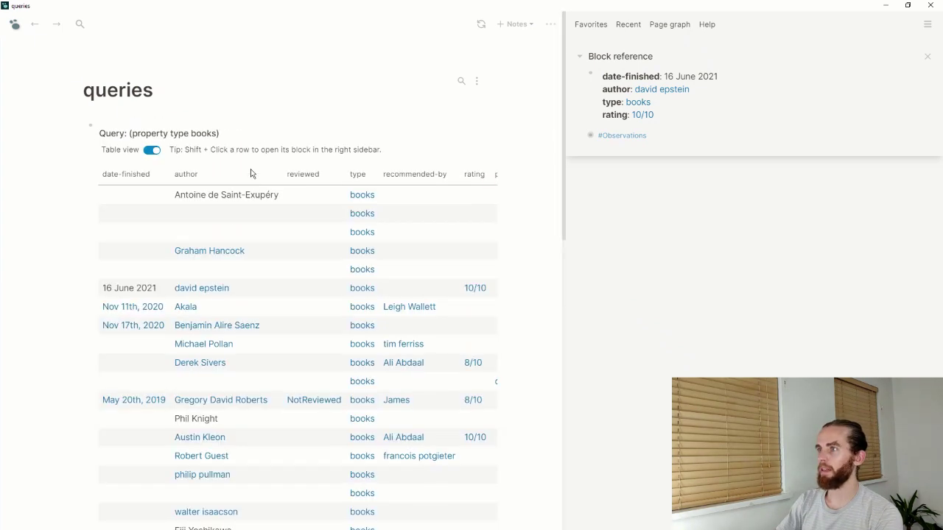
# Open the Austin Kleon row's block in the sidebar, and go to the Show Your Work page it belongs to
pyautogui.scroll(-2, 269, 209)
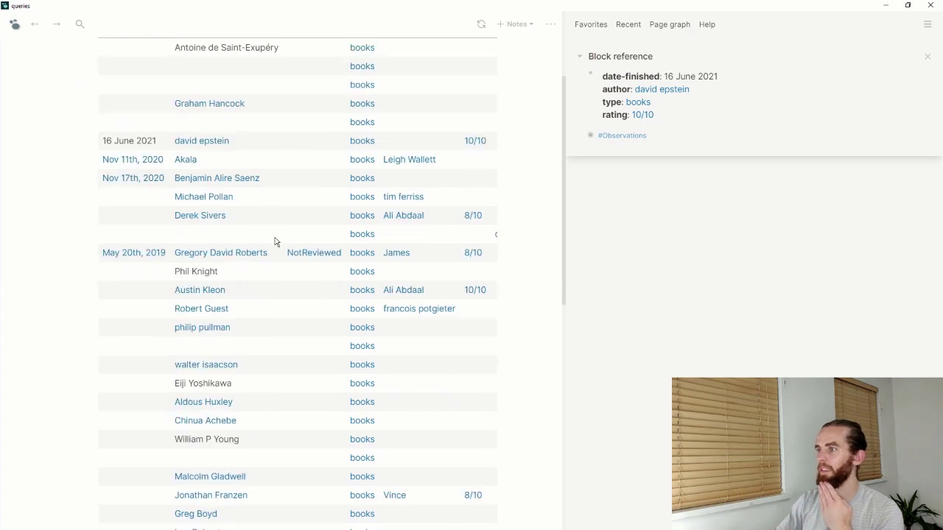
pyautogui.scroll(-1, 272, 228)
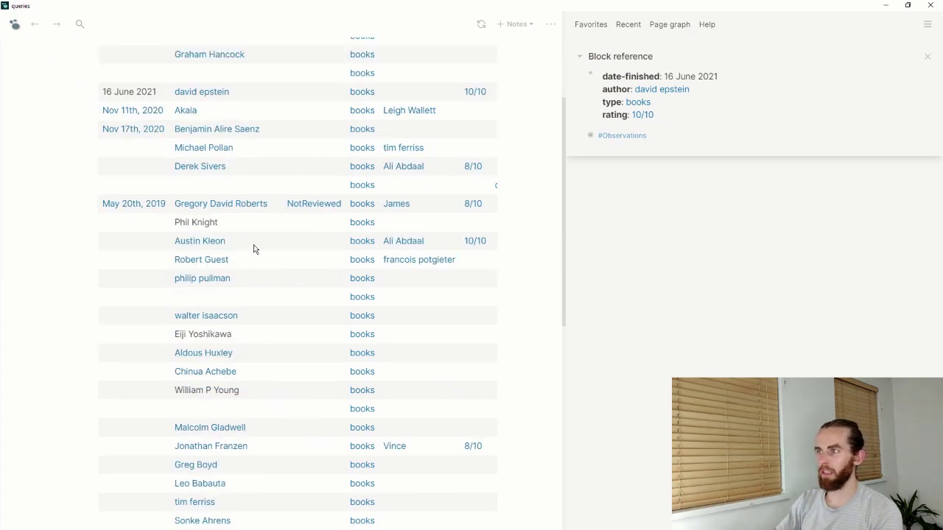
pyautogui.keyDown('shift'); pyautogui.click(252, 246); pyautogui.keyUp('shift')
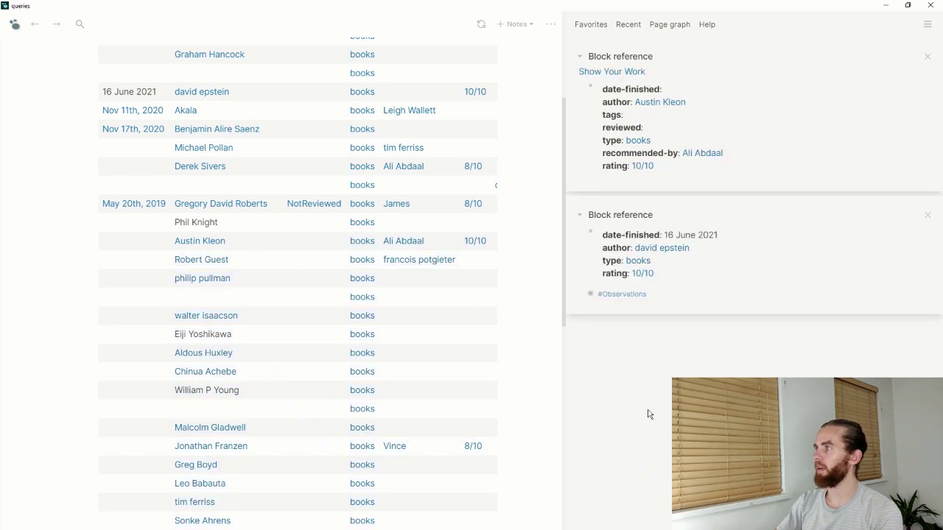
pyautogui.click(623, 74)
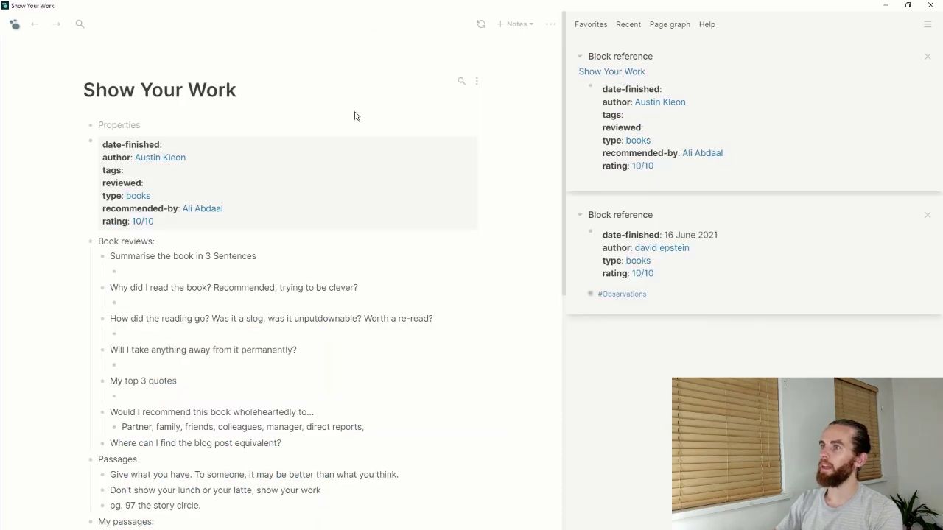
# Inspect the title properties block at the start of the Show Your Work page and delete it
pyautogui.click(183, 127)
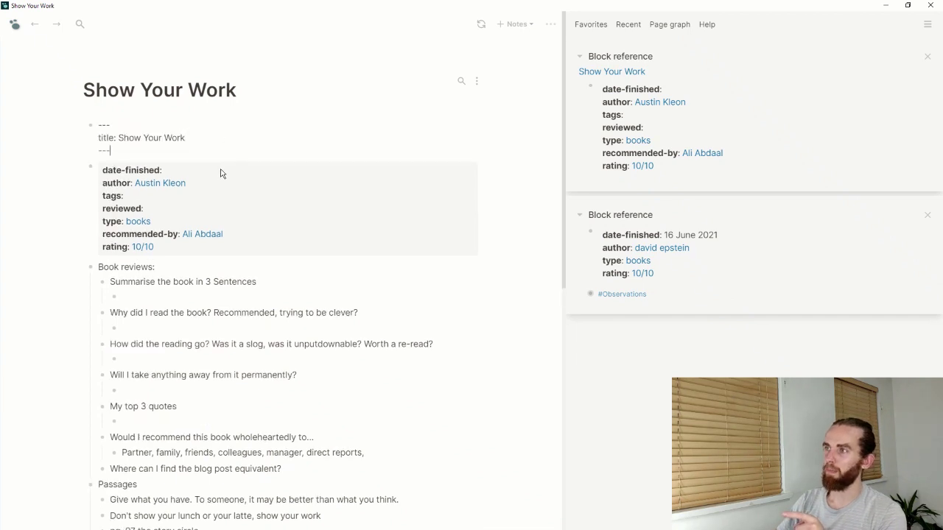
pyautogui.click(89, 171)
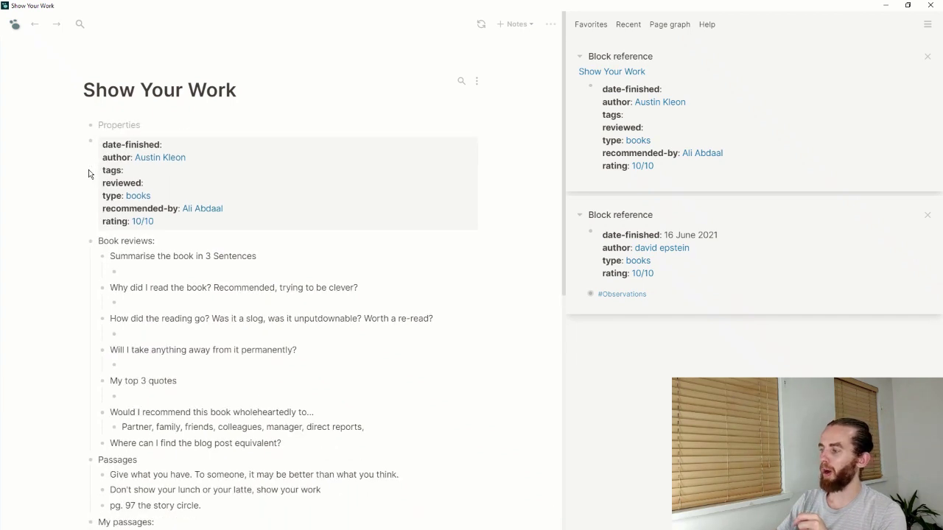
pyautogui.click(149, 129)
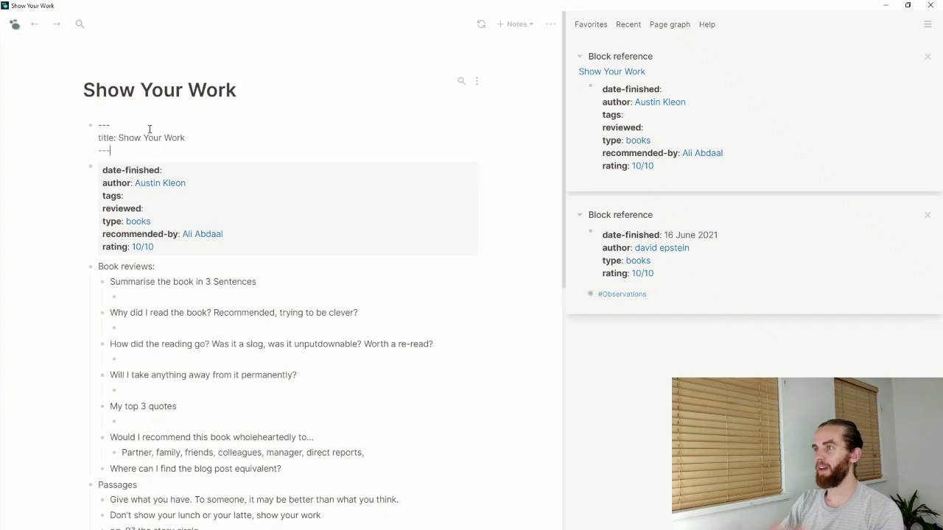
pyautogui.press('Escape')
pyautogui.press('BackSpace')
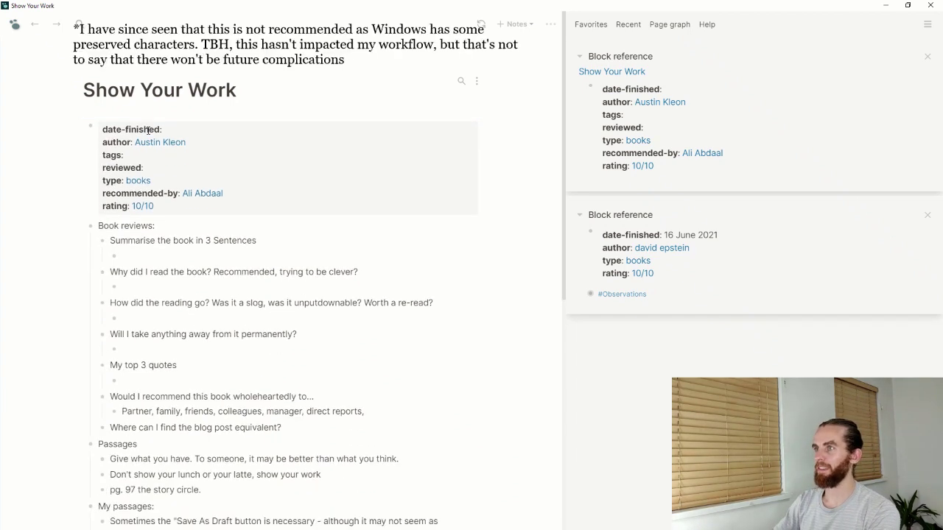
# Return to the queries page and change the query's filter to (page-property type books), displaying its results
pyautogui.click(35, 25)
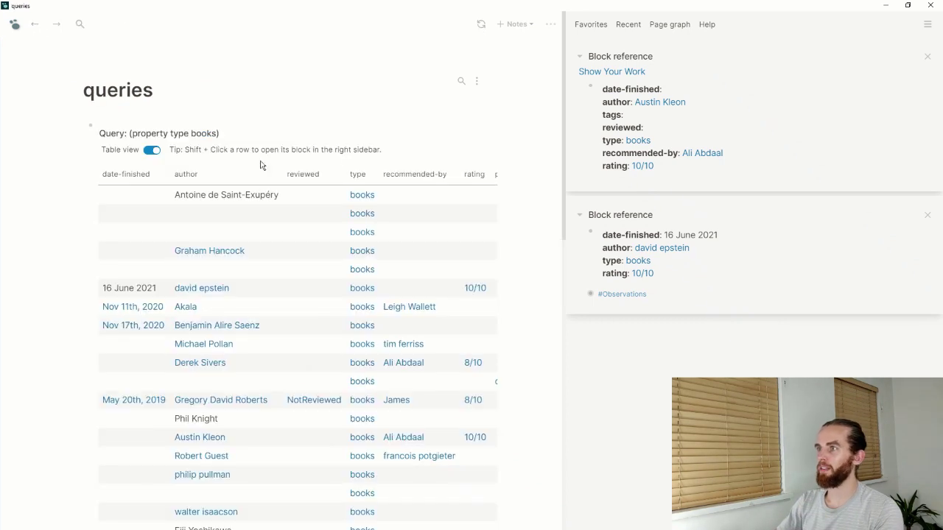
pyautogui.click(189, 133)
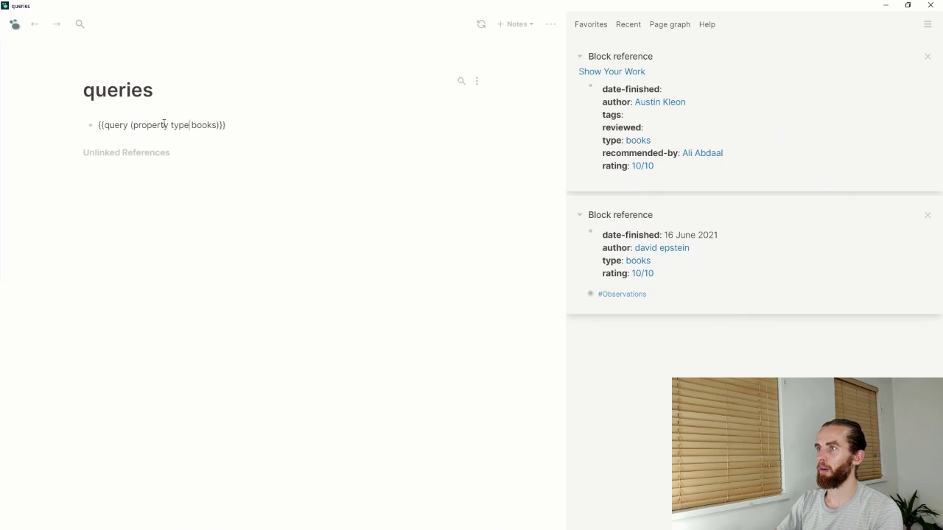
pyautogui.write('page-')
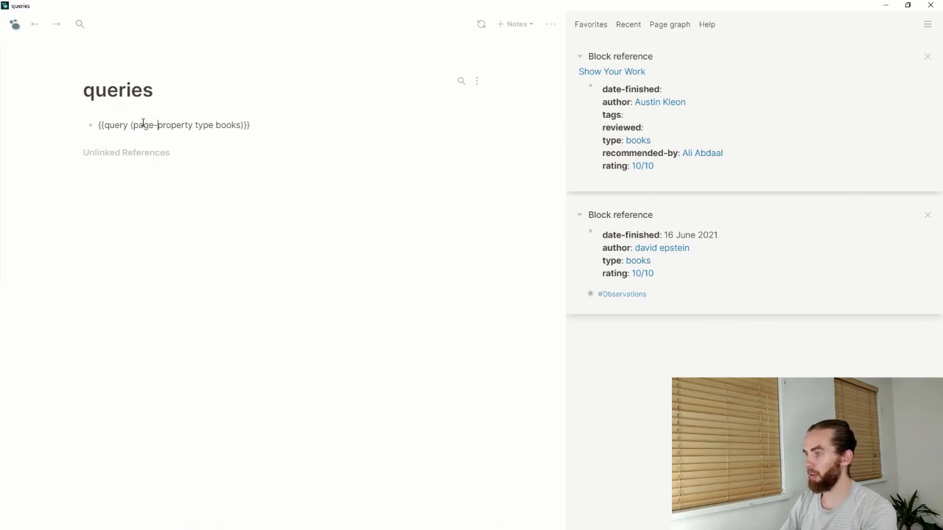
pyautogui.press('Escape')
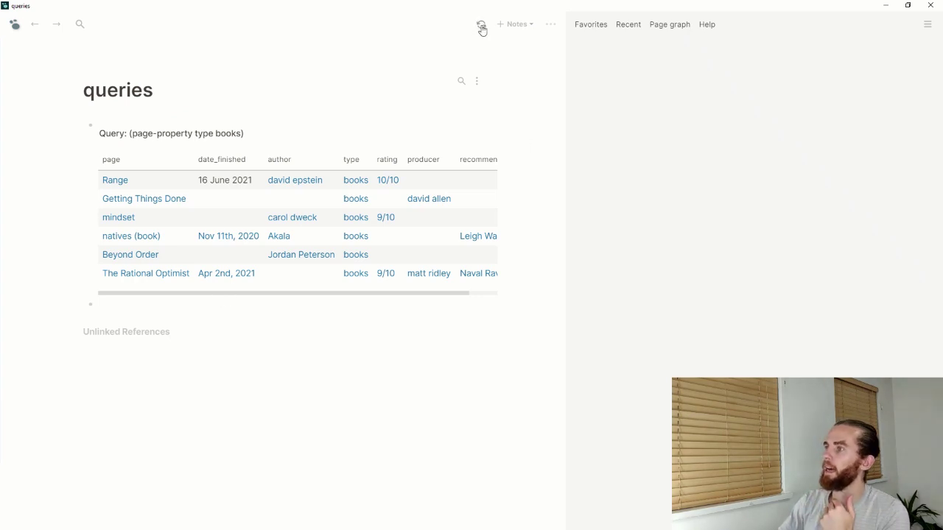
# Search for "show" and open the Show Your Work page
pyautogui.click(126, 32)
pyautogui.write('show')
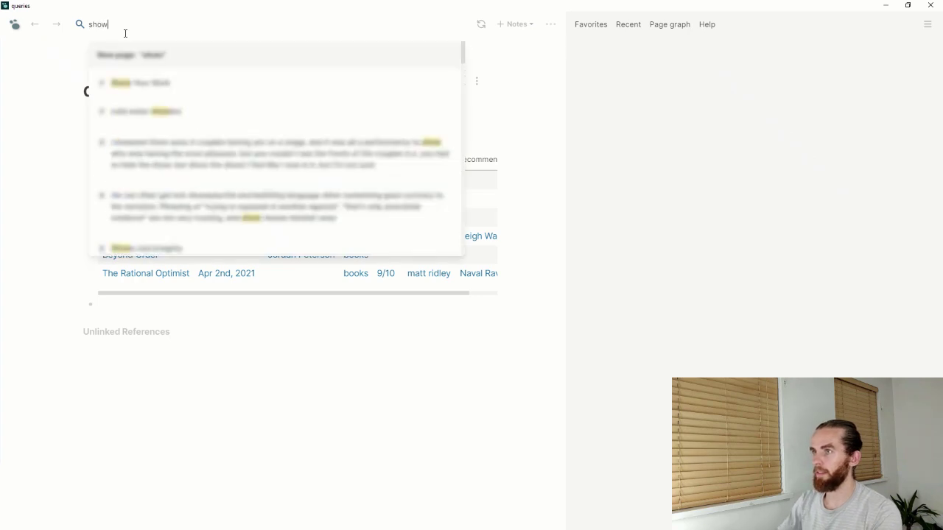
pyautogui.click(158, 84)
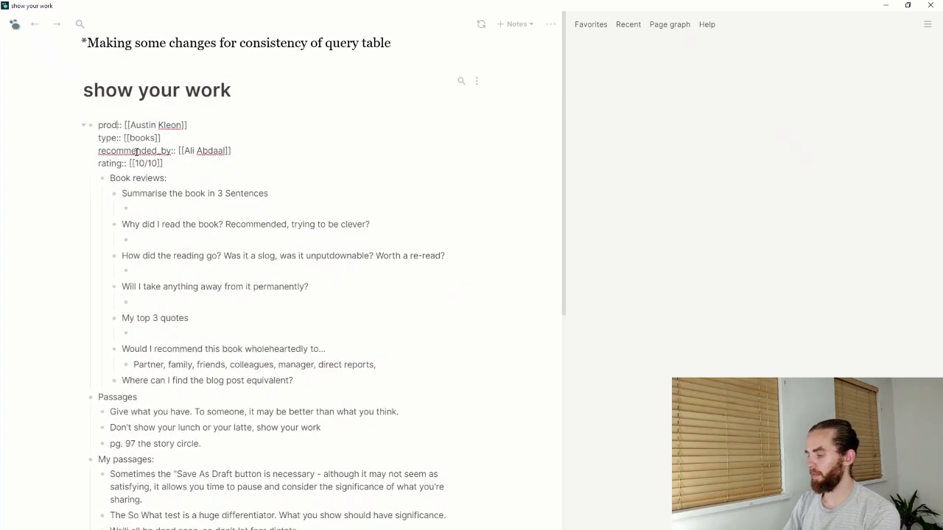
# Return to the queries page, view the author page linked in the Range row, and go back
pyautogui.click(35, 26)
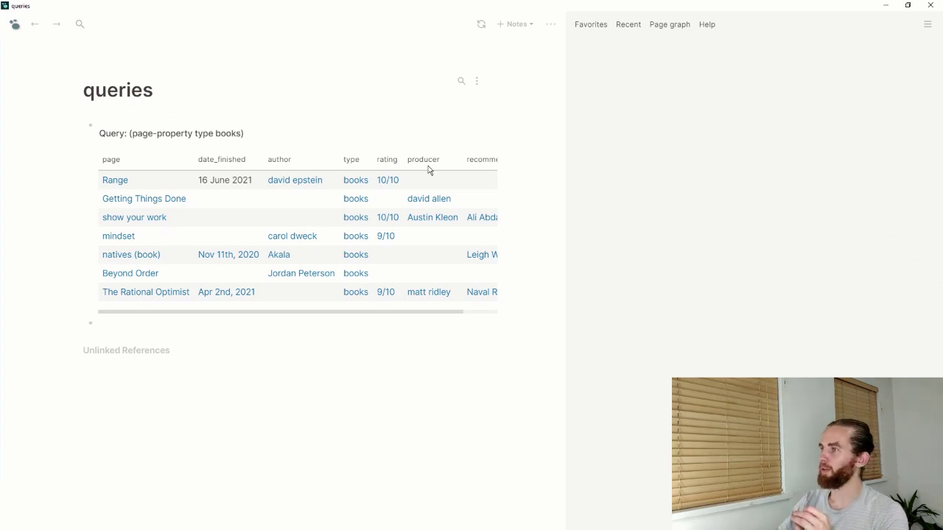
pyautogui.click(306, 181)
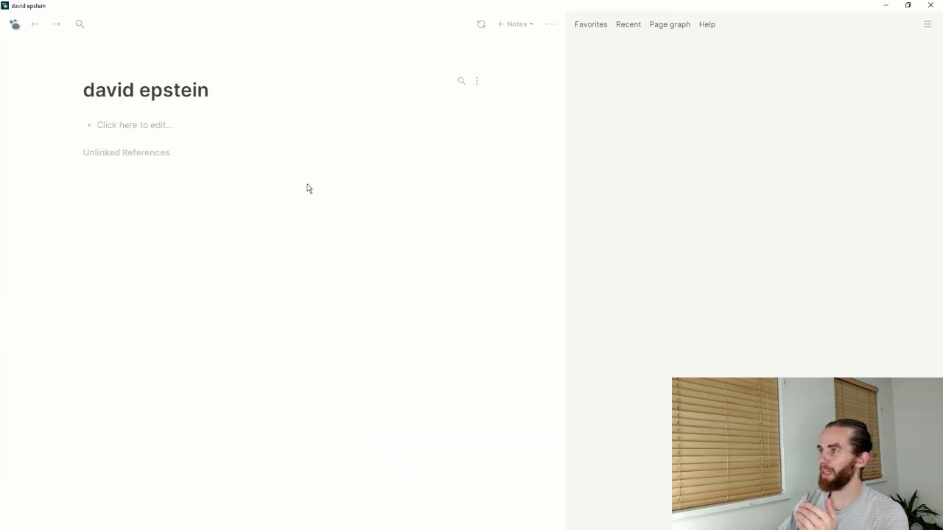
pyautogui.click(32, 25)
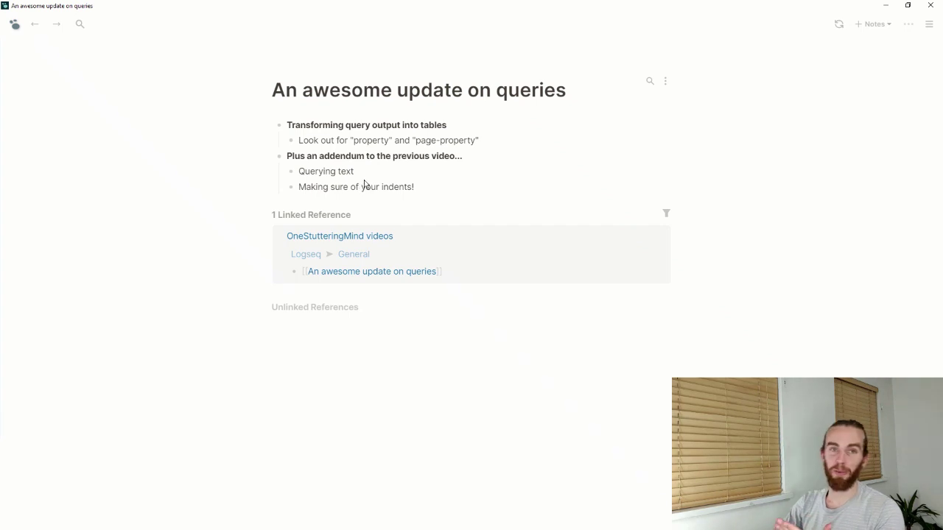
# Show the sidebar and open the "An awesome update on queries" page in it
pyautogui.click(136, 26)
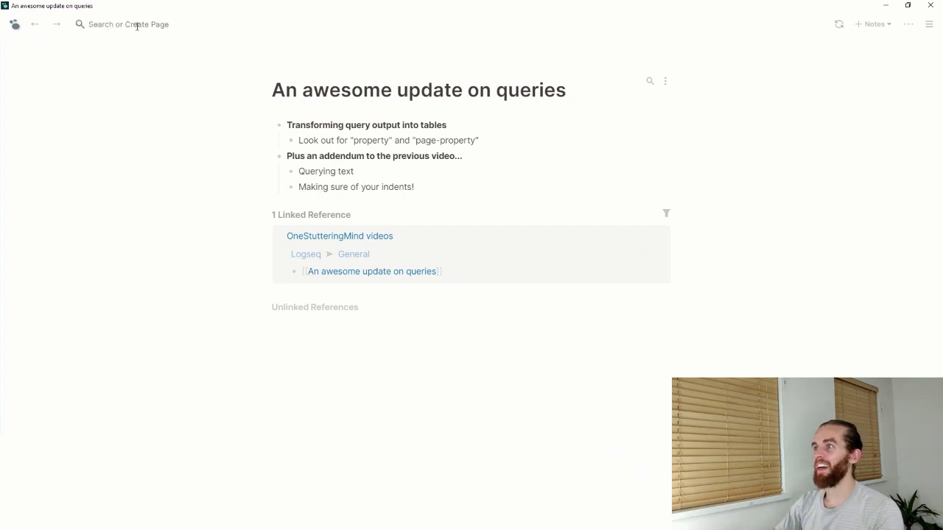
pyautogui.press('Escape')
pyautogui.press('t')
pyautogui.press('r')
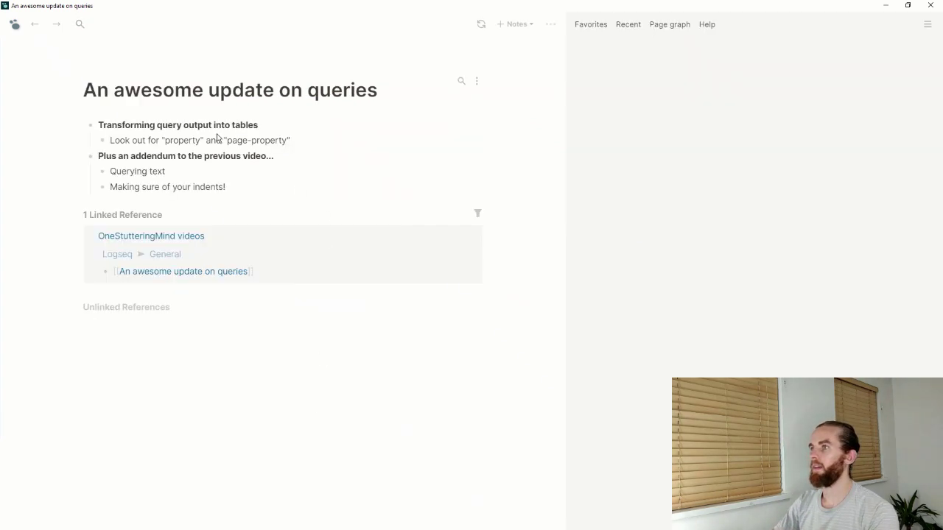
pyautogui.keyDown('shift'); pyautogui.click(297, 89); pyautogui.keyUp('shift')
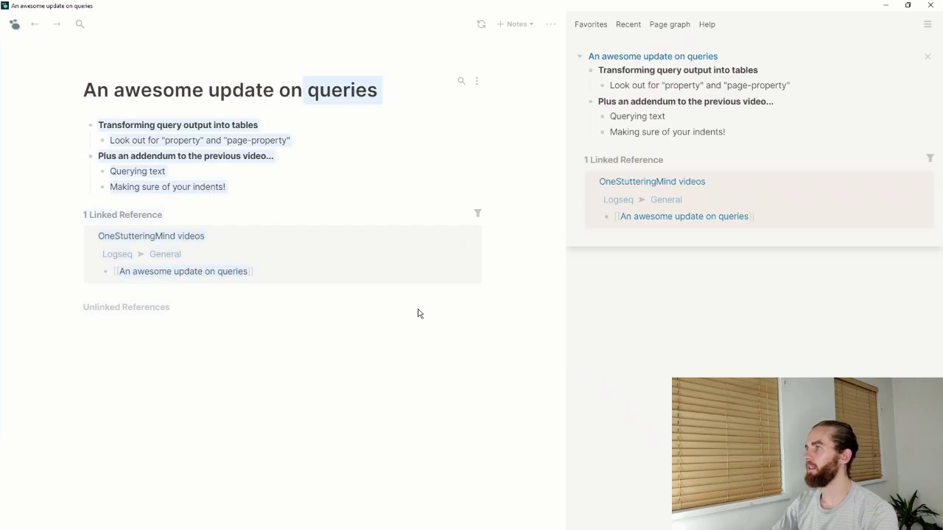
# Search for "que" and open the queries page in the main view
pyautogui.click(135, 28)
pyautogui.write('que')
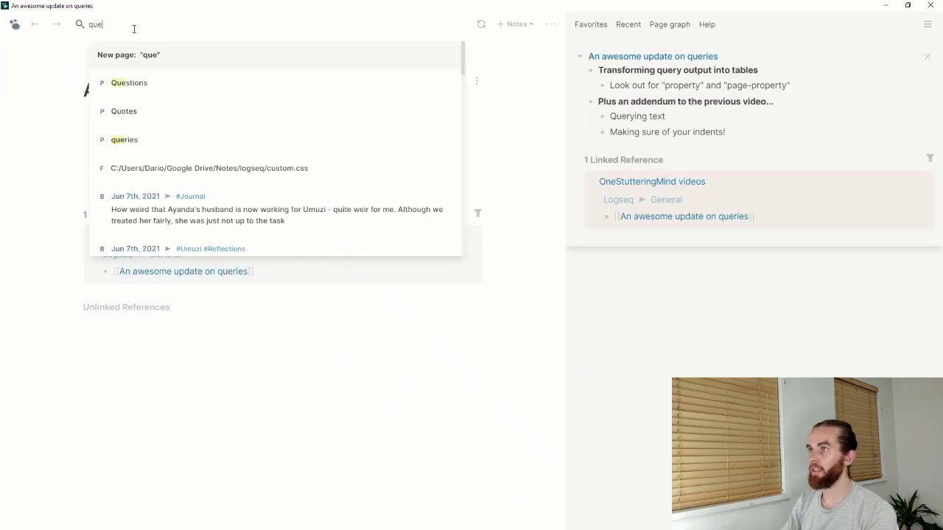
pyautogui.click(156, 109)
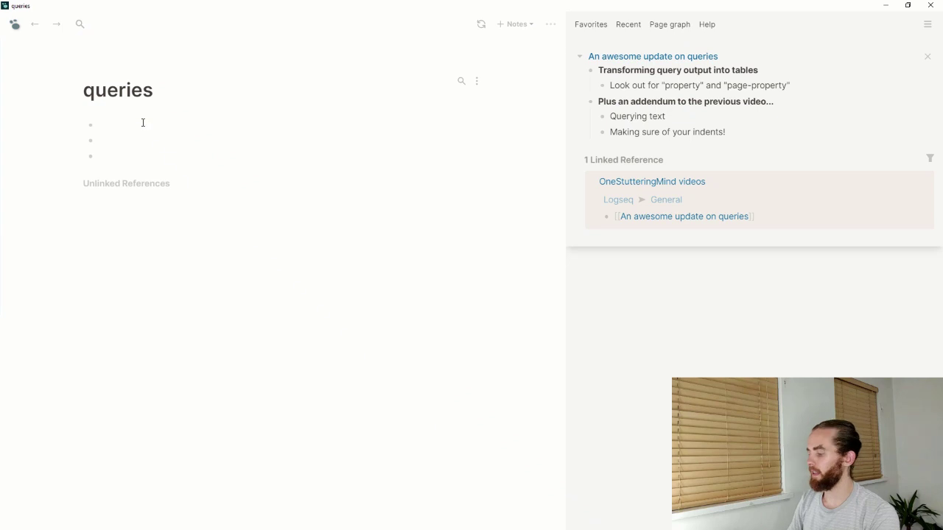
# Insert a query for the text "objective" in the first block of the queries page and run it
pyautogui.write('/quer')
pyautogui.press('Return')
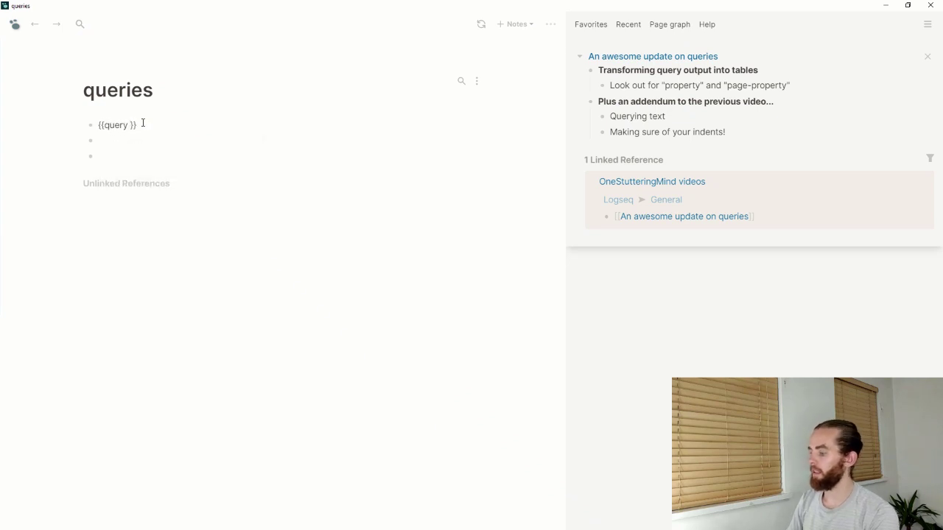
pyautogui.write('"object')
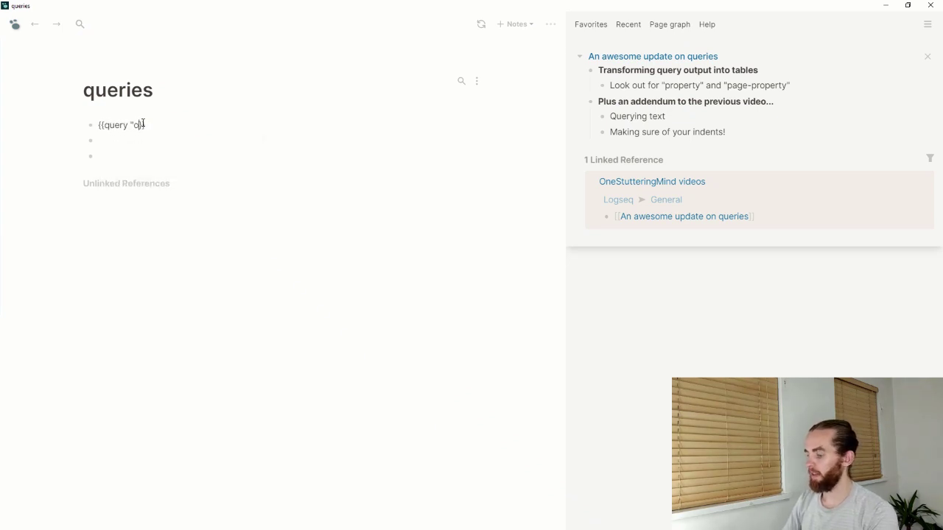
pyautogui.write('ive"')
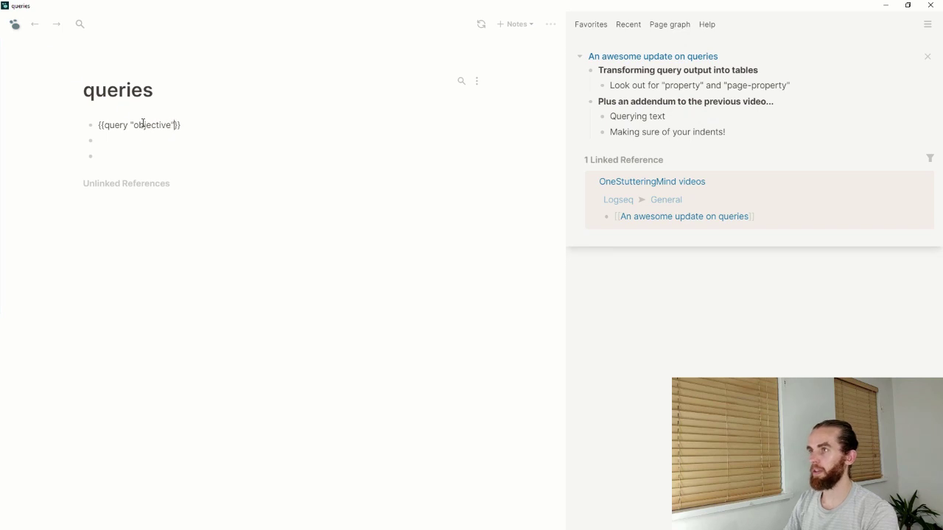
pyautogui.press('Escape')
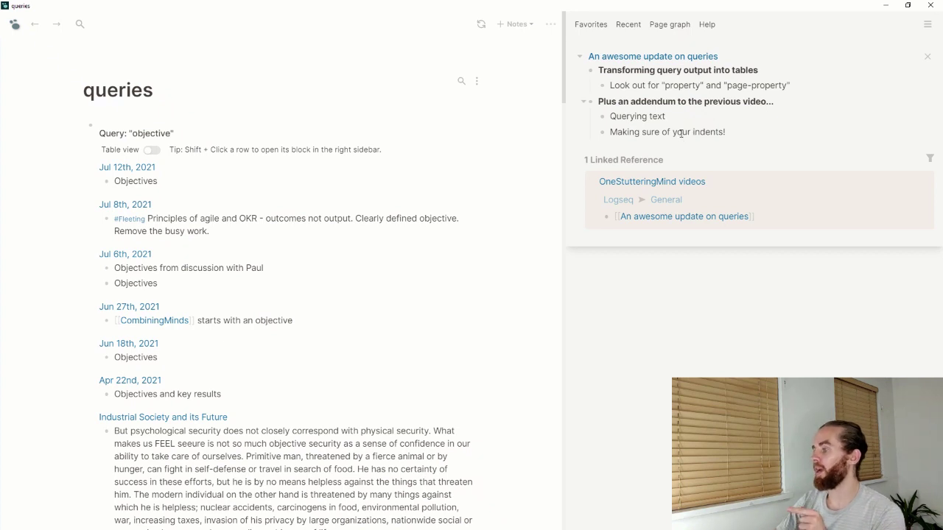
# Search for "examp" and open Example page 1 and Example page 2 in the sidebar
pyautogui.click(79, 23)
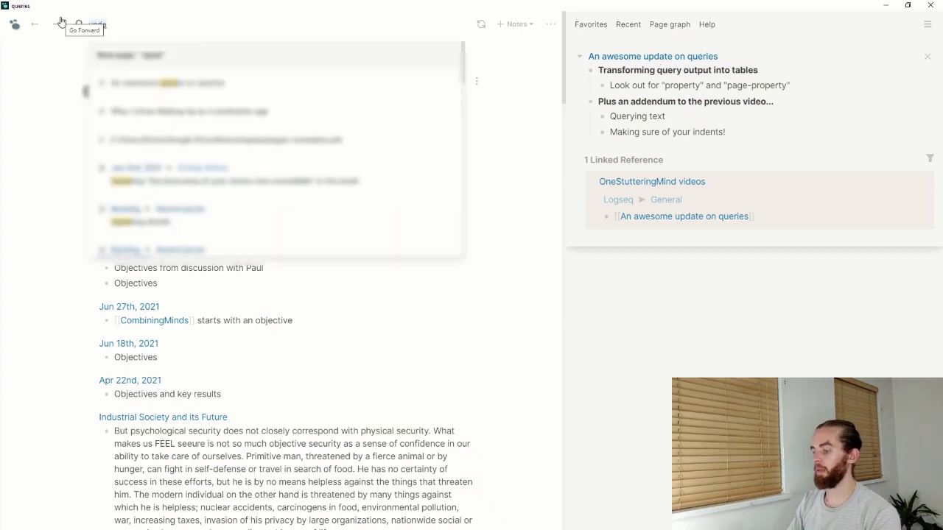
pyautogui.write('examp')
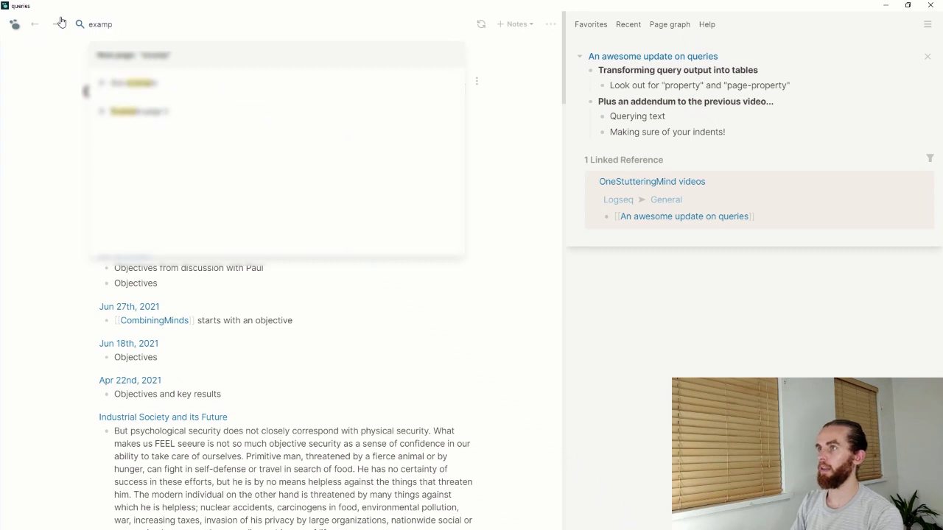
pyautogui.keyDown('shift'); pyautogui.click(169, 111); pyautogui.keyUp('shift')
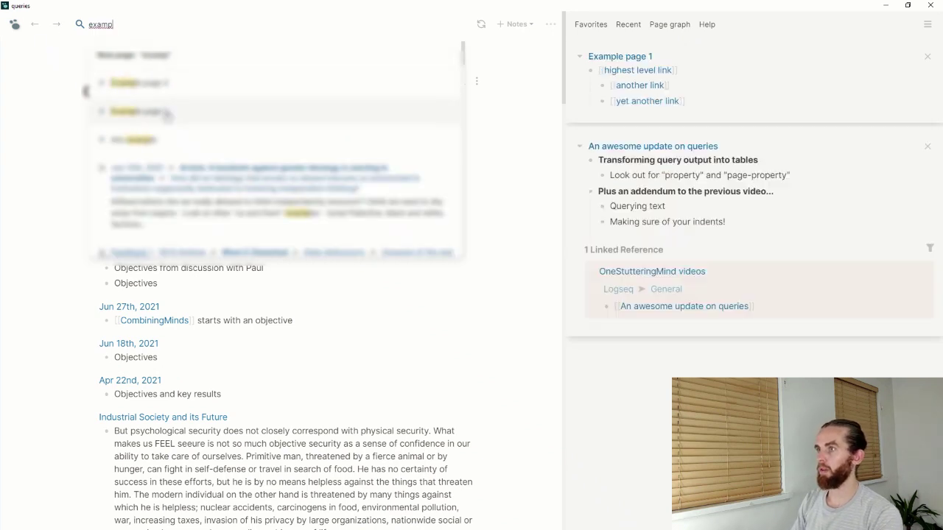
pyautogui.keyDown('shift'); pyautogui.click(165, 84); pyautogui.keyUp('shift')
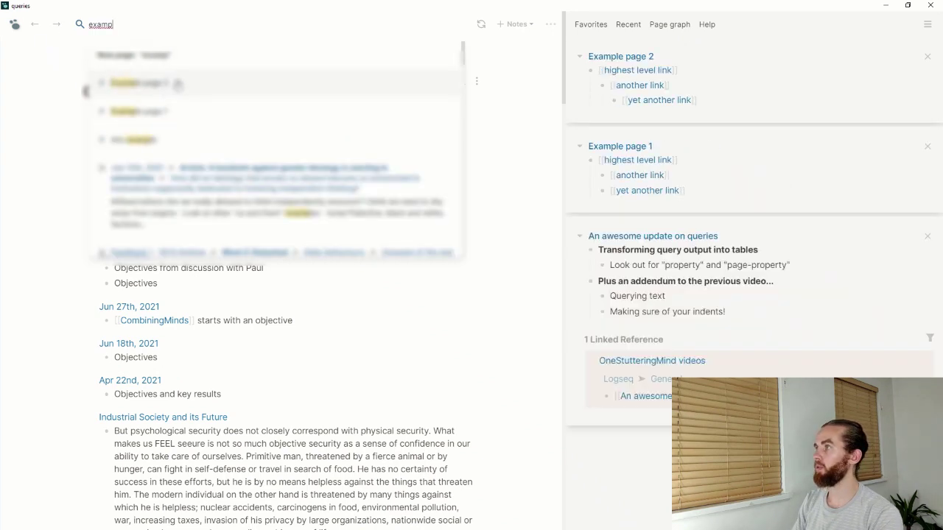
pyautogui.click(814, 172)
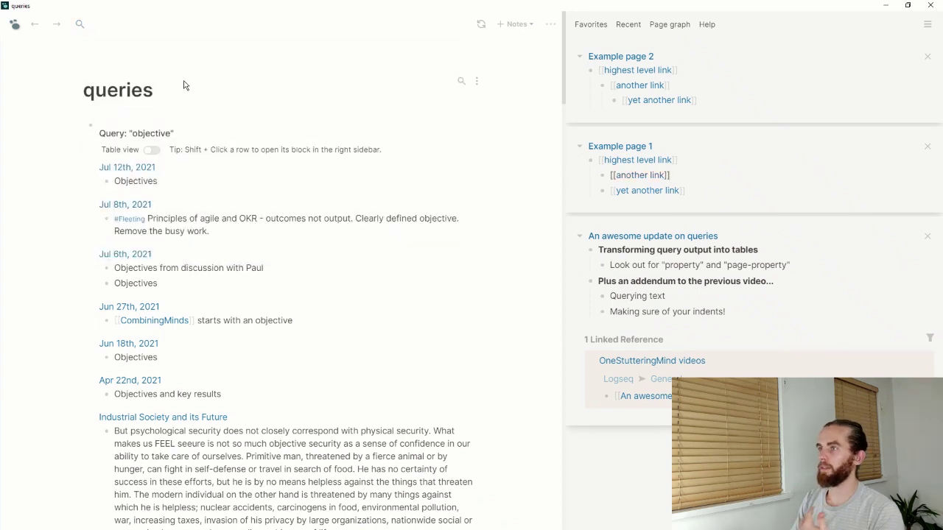
# Delete the "objective" query from the first block of the queries page
pyautogui.click(197, 137)
pyautogui.press('Escape')
pyautogui.click(197, 137)
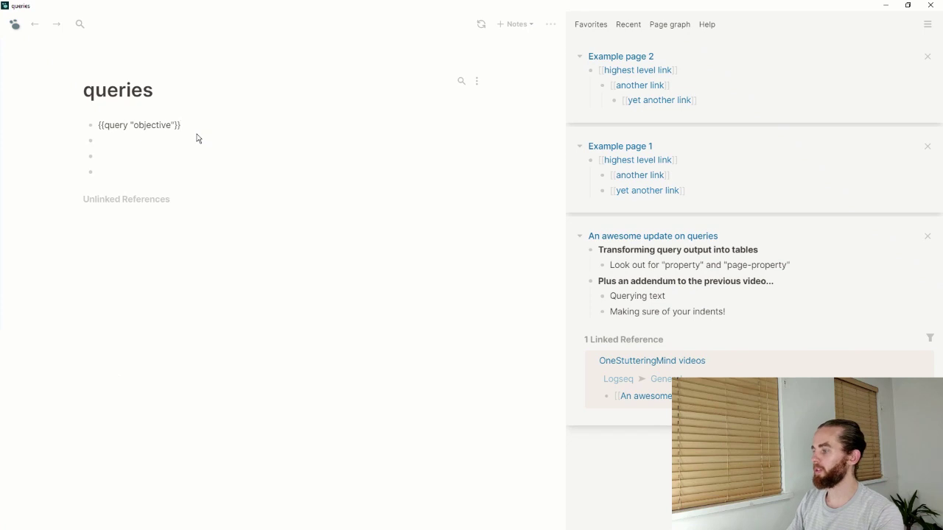
pyautogui.press('BackSpace')
pyautogui.press('BackSpace')
pyautogui.press('BackSpace')
pyautogui.press('BackSpace')
pyautogui.press('BackSpace')
pyautogui.press('BackSpace')
pyautogui.press('BackSpace')
pyautogui.press('BackSpace')
pyautogui.press('BackSpace')
pyautogui.press('BackSpace')
pyautogui.press('BackSpace')
pyautogui.press('BackSpace')
pyautogui.press('BackSpace')
pyautogui.press('BackSpace')
pyautogui.press('BackSpace')
pyautogui.press('BackSpace')
pyautogui.press('BackSpace')
pyautogui.press('BackSpace')
pyautogui.press('BackSpace')
pyautogui.press('BackSpace')
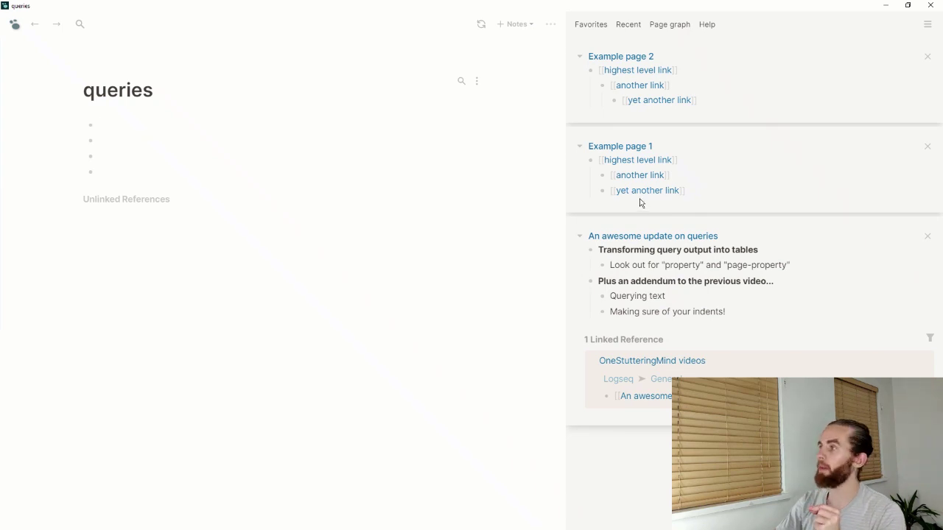
# View Example page 2 and Example page 1 in the main view, and return to the queries page
pyautogui.click(628, 58)
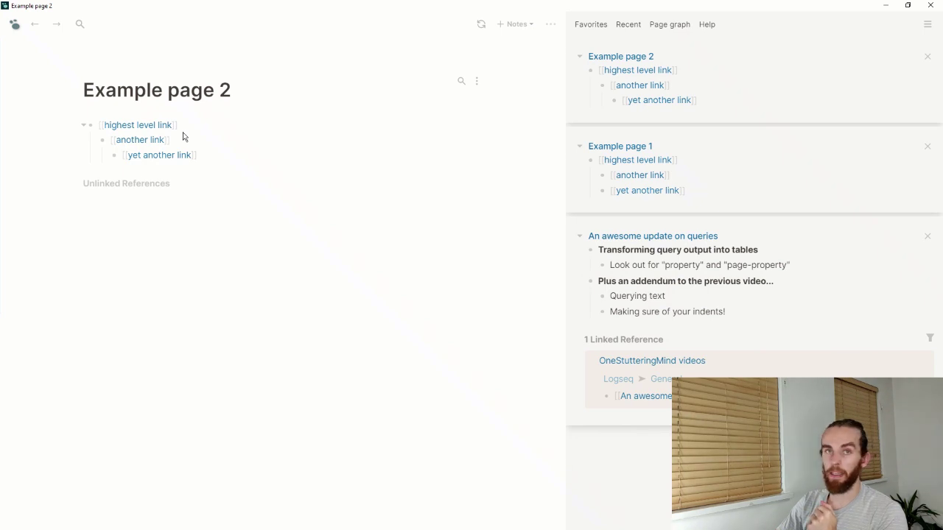
pyautogui.click(610, 150)
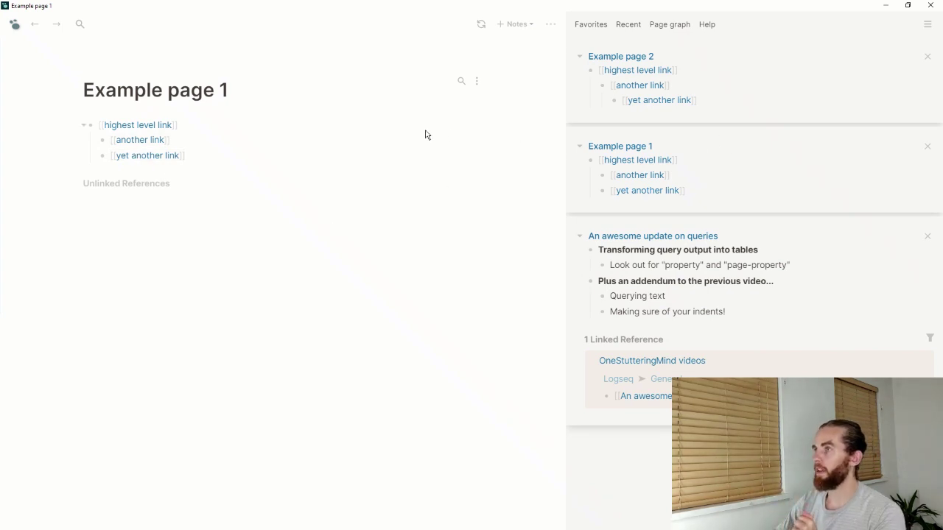
pyautogui.click(154, 23)
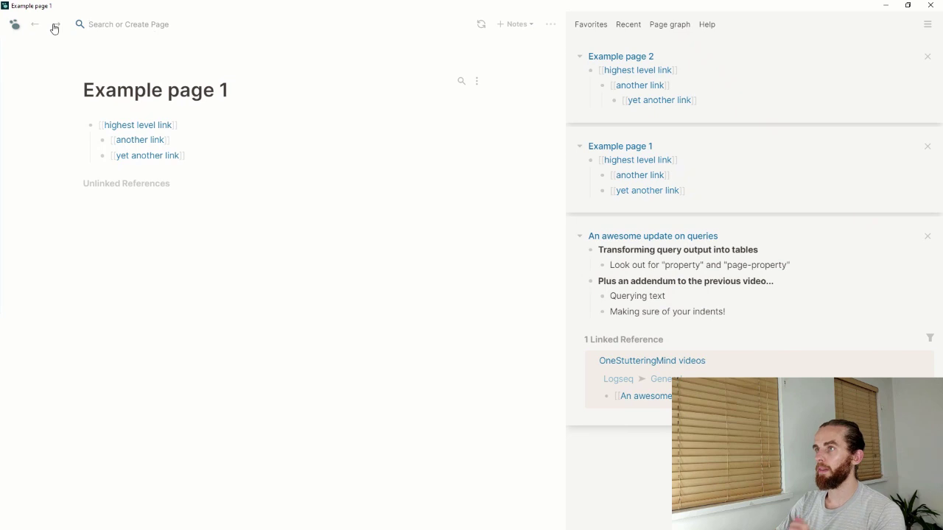
pyautogui.write('queries')
pyautogui.press('Return')
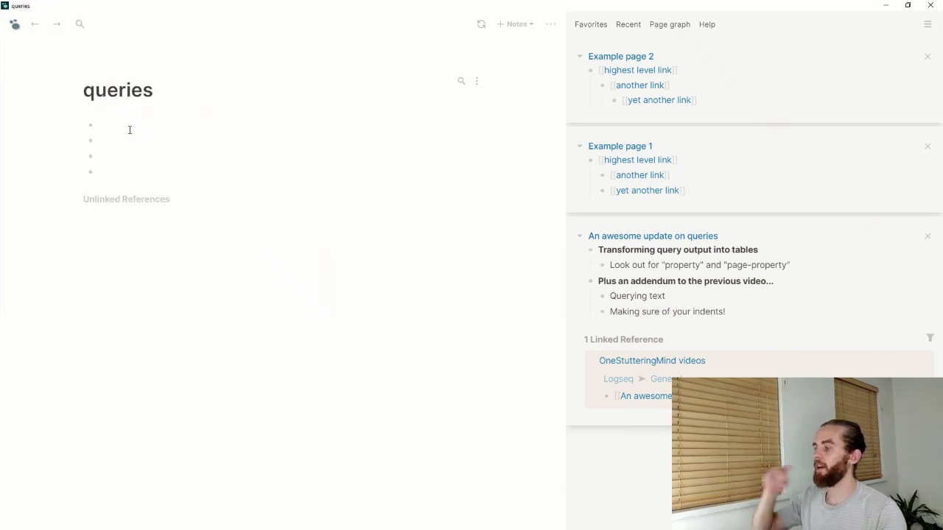
pyautogui.write('/query')
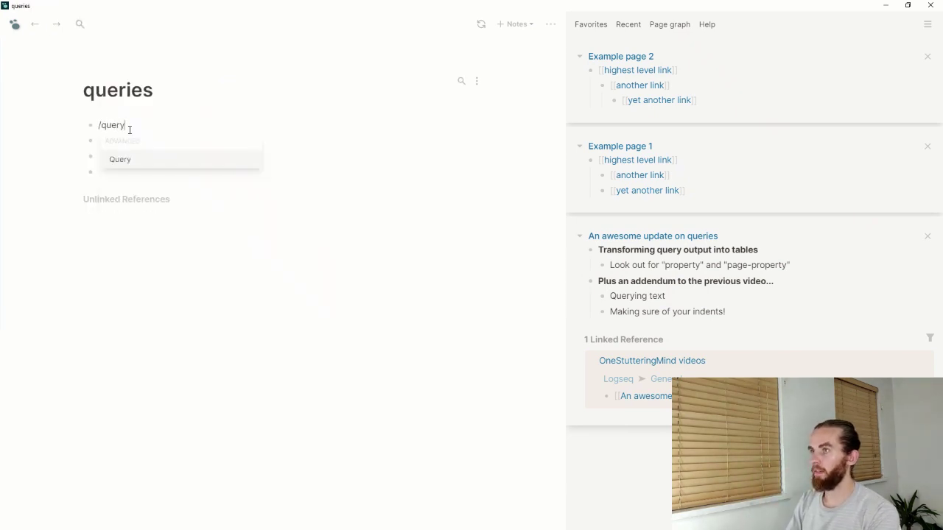
pyautogui.press('Return')
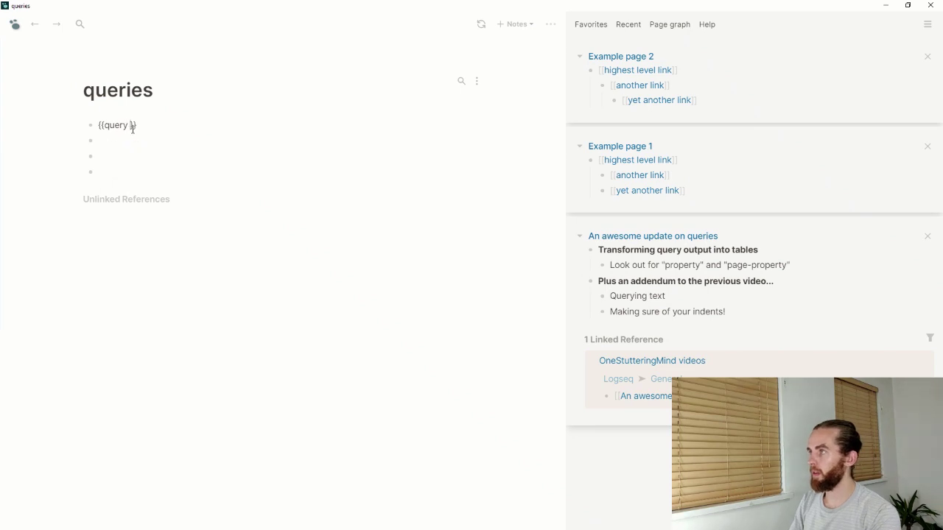
pyautogui.hotkey('ctrl', 'z')
pyautogui.hotkey('ctrl', 'z')
pyautogui.hotkey('ctrl', 'z')
# Insert a query in the first block with the page links [[another link]] and [[yet another link]]
pyautogui.write('/')
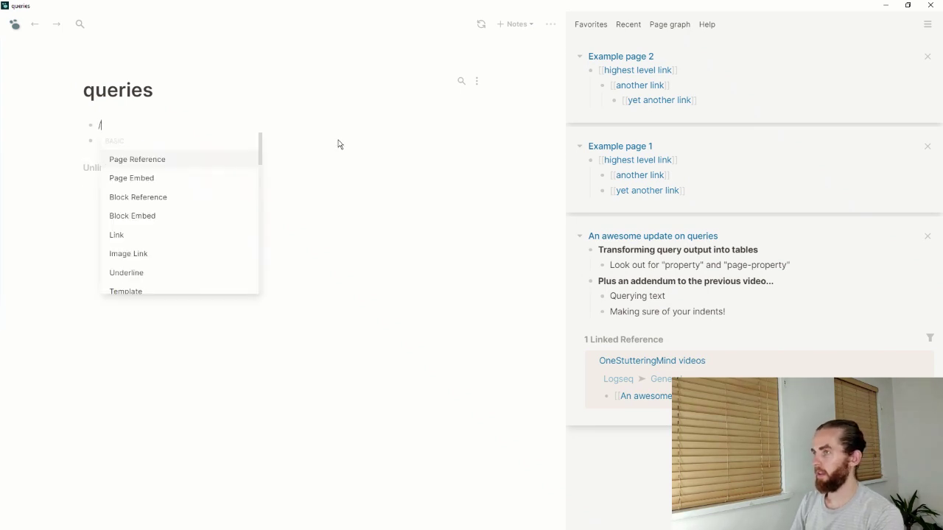
pyautogui.write('query')
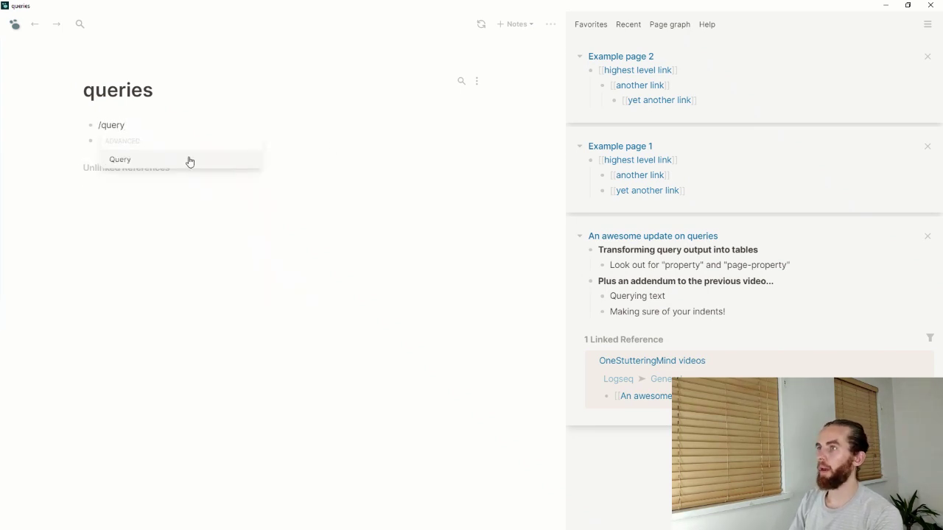
pyautogui.click(187, 160)
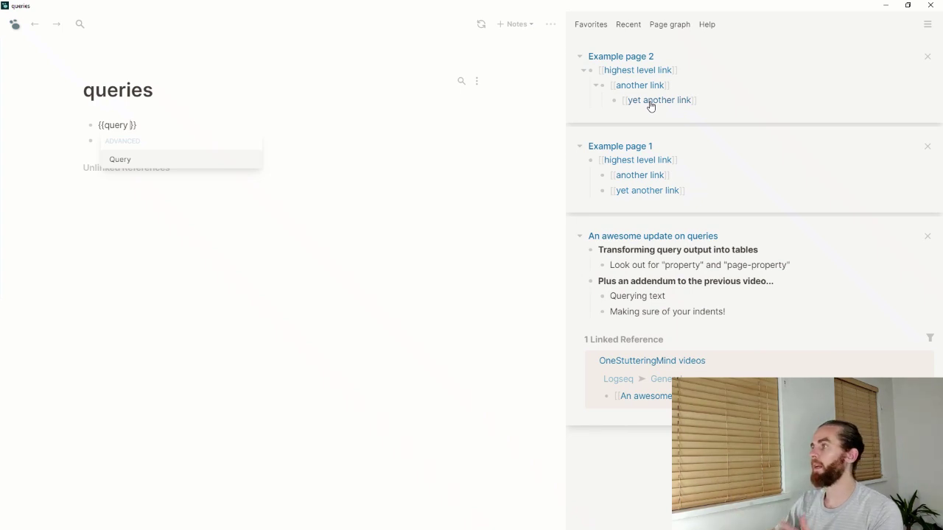
pyautogui.write('[[')
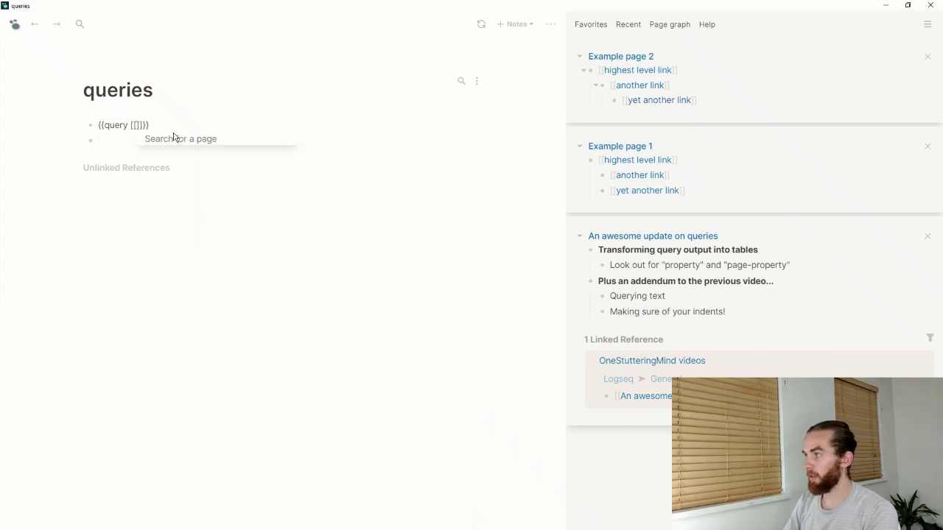
pyautogui.write('another')
pyautogui.press('Return')
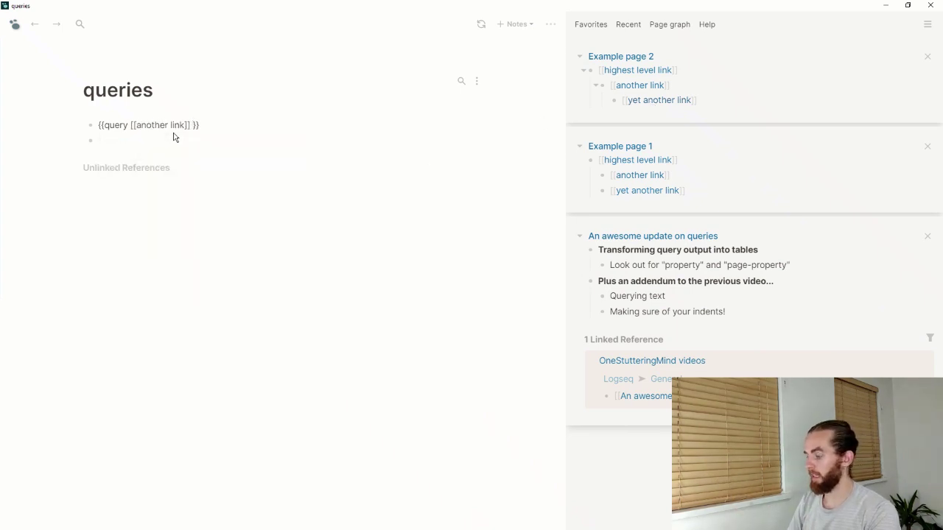
pyautogui.write('[[yet')
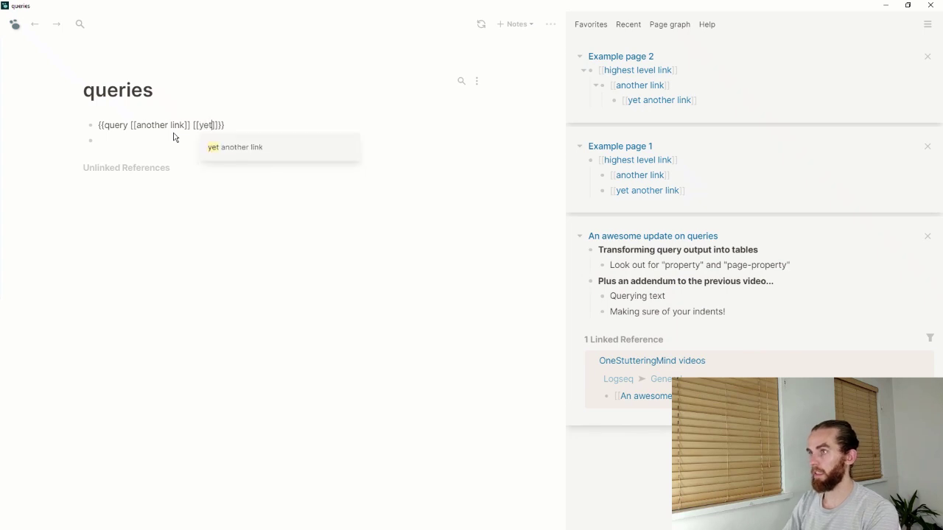
pyautogui.press('Return')
pyautogui.click(311, 125)
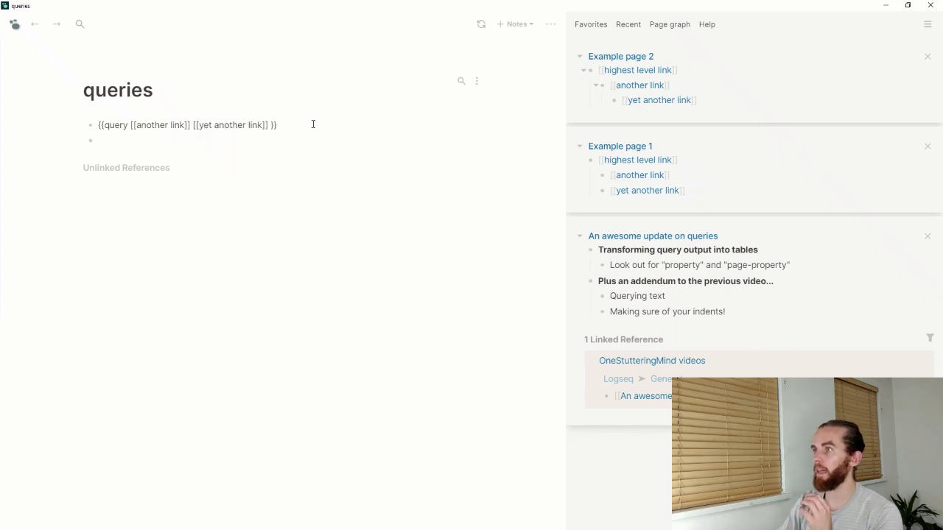
pyautogui.press('Return')
# Wrap the query's two page links in an (and ...) condition and run the query
pyautogui.click(287, 129)
pyautogui.click(131, 126)
pyautogui.write('(and')
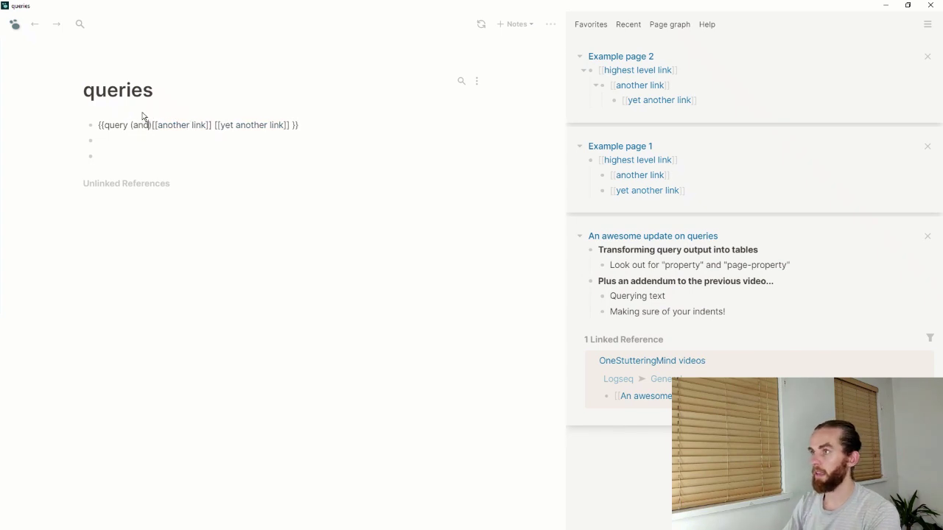
pyautogui.press('Delete')
pyautogui.write(')')
pyautogui.click(328, 140)
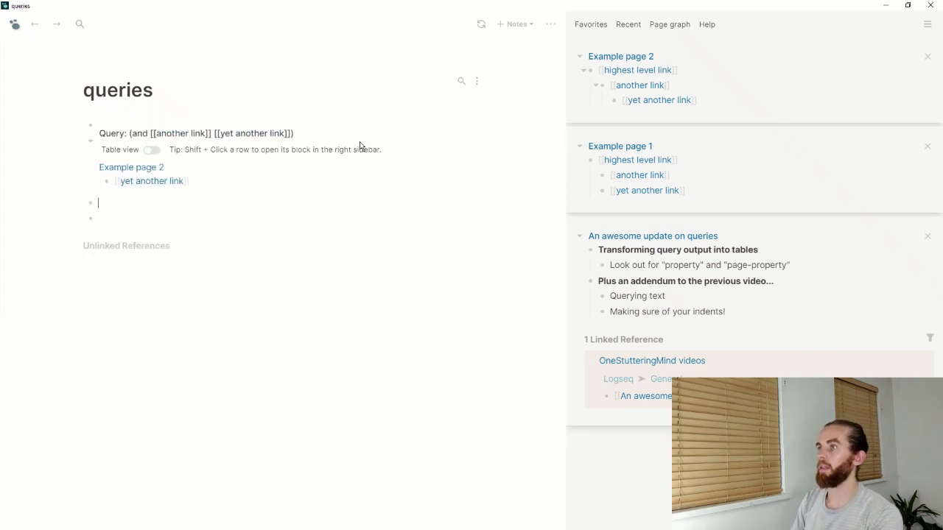
# Indent the "yet another link" block under "another link" in Example page 1 and refresh the graph
pyautogui.click(690, 191)
pyautogui.press('Tab')
pyautogui.press('Escape')
pyautogui.click(481, 25)
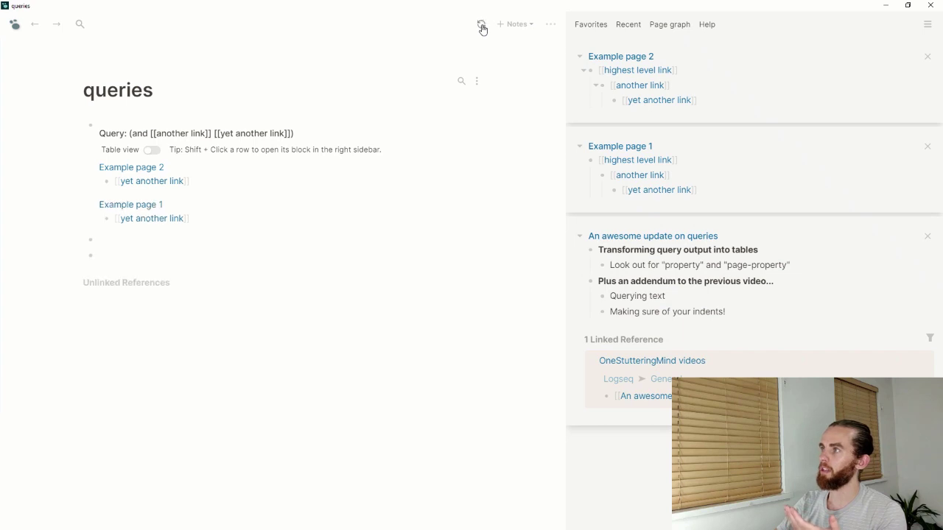